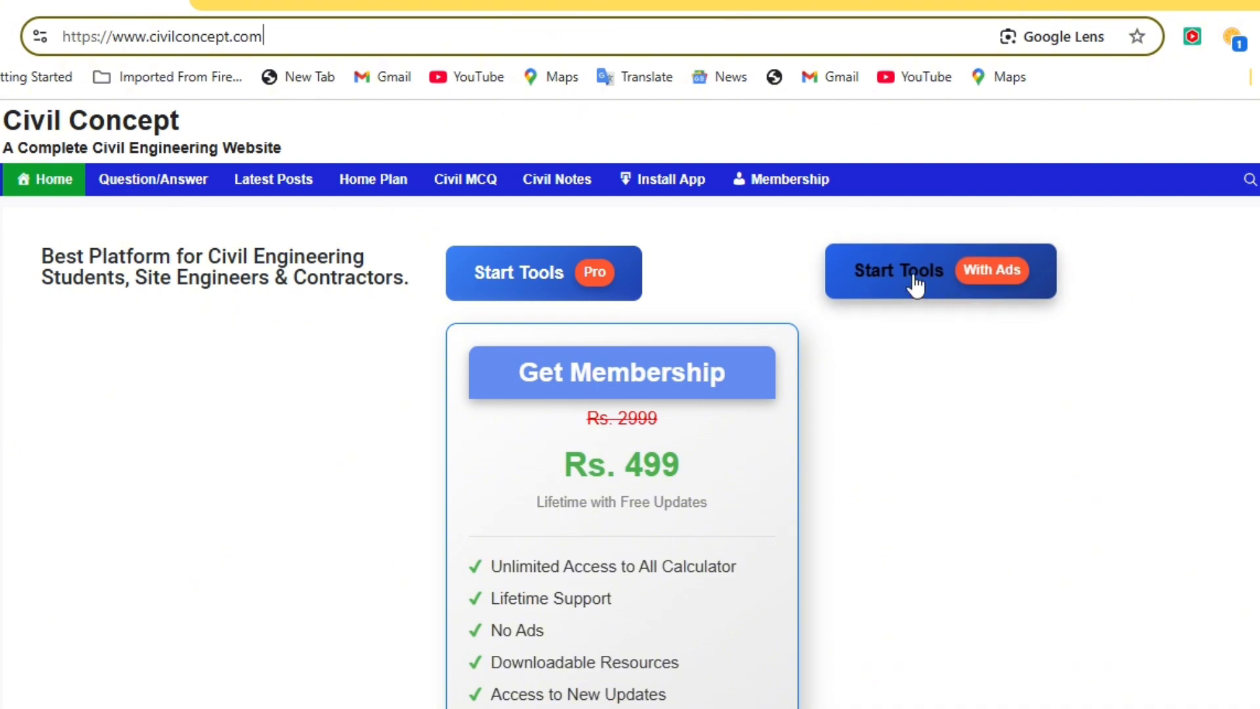
- Open the Civil Tools / Calculators page and look through its general, special and coming soon tools
{"action": "left_click", "coordinate": [599, 293]}
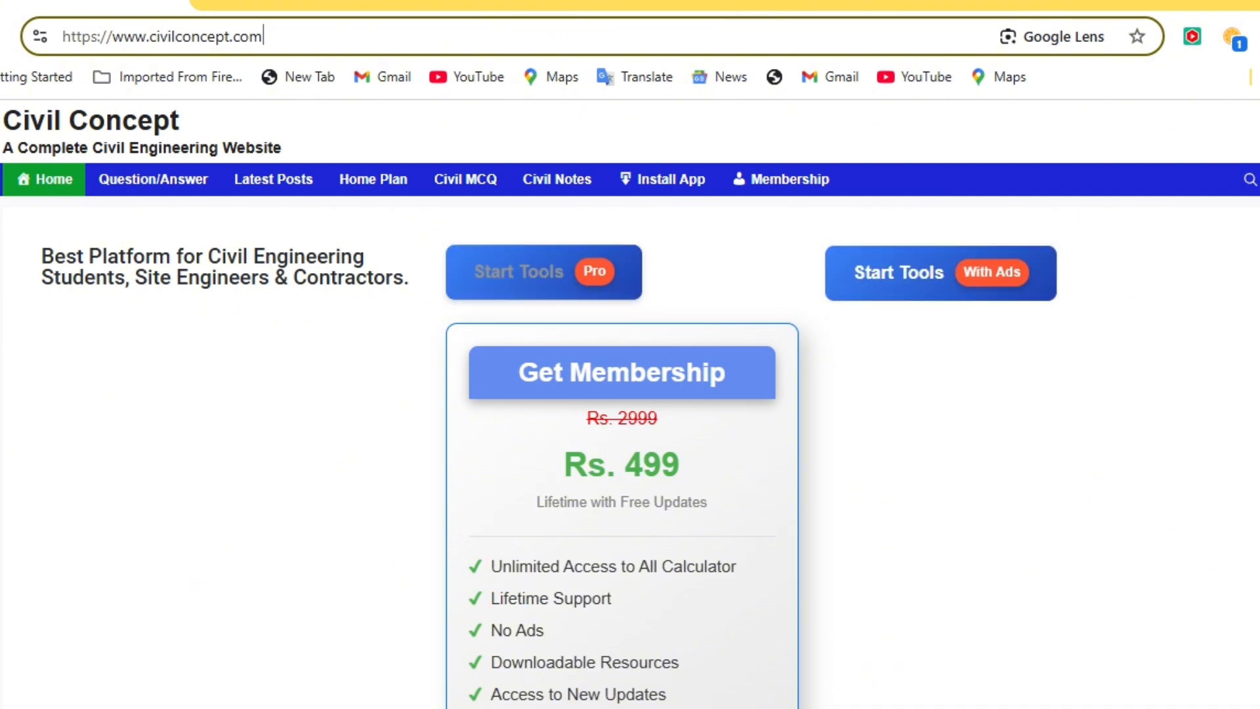
{"action": "scroll", "coordinate": [355, 436], "scroll_direction": "up", "scroll_amount": 5}
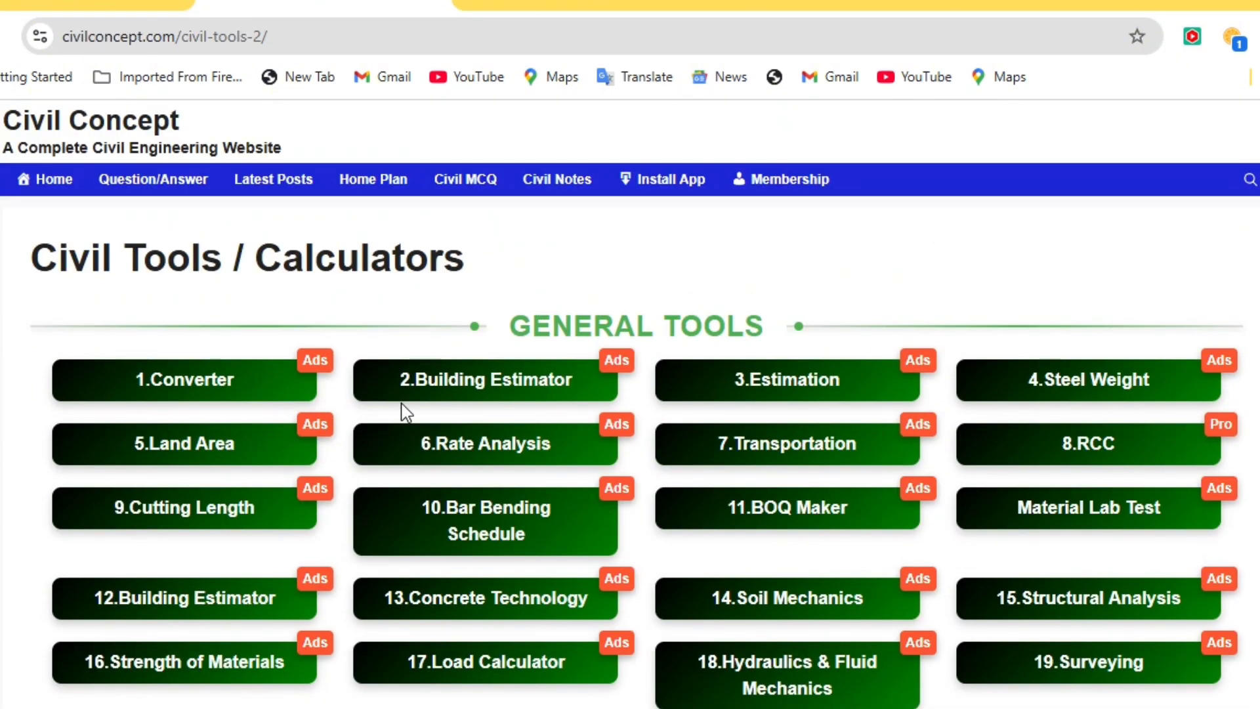
{"action": "scroll", "coordinate": [360, 357], "scroll_direction": "down", "scroll_amount": 1}
{"action": "scroll", "coordinate": [360, 357], "scroll_direction": "up", "scroll_amount": 1}
{"action": "mouse_move", "coordinate": [663, 371]}
{"action": "scroll", "coordinate": [662, 353], "scroll_direction": "down", "scroll_amount": 3}
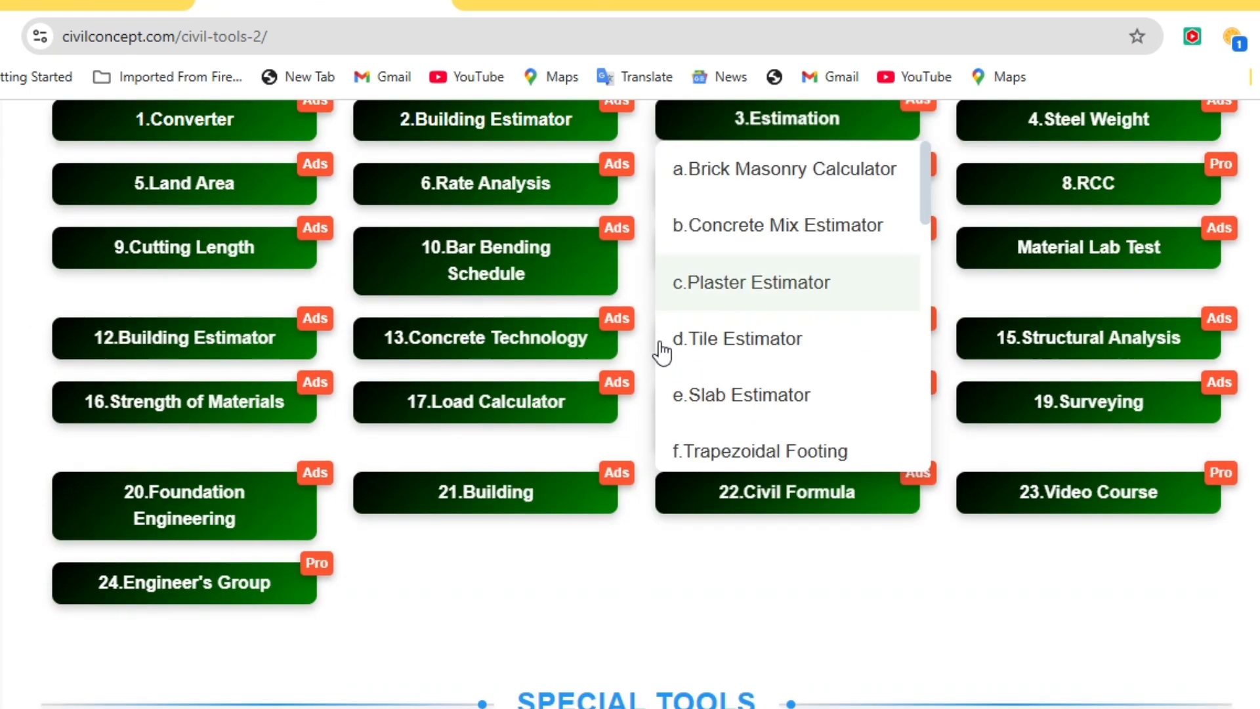
{"action": "scroll", "coordinate": [662, 353], "scroll_direction": "down", "scroll_amount": 10}
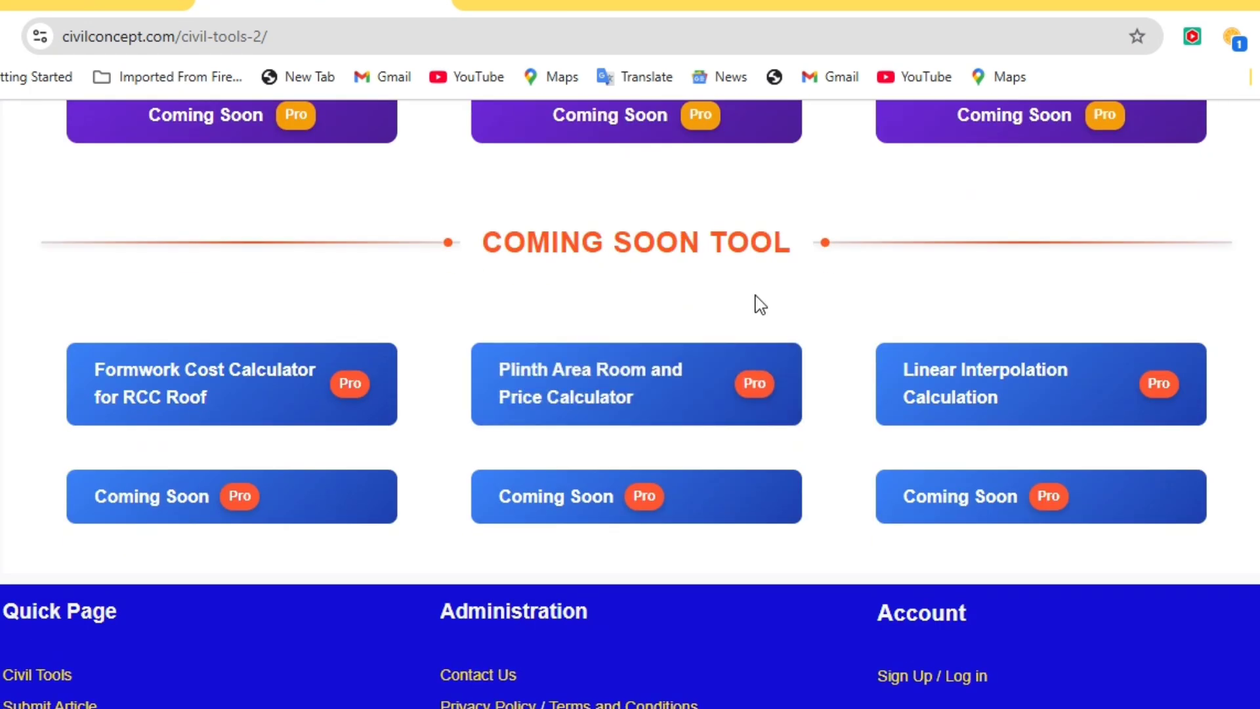
{"action": "scroll", "coordinate": [760, 305], "scroll_direction": "up", "scroll_amount": 12}
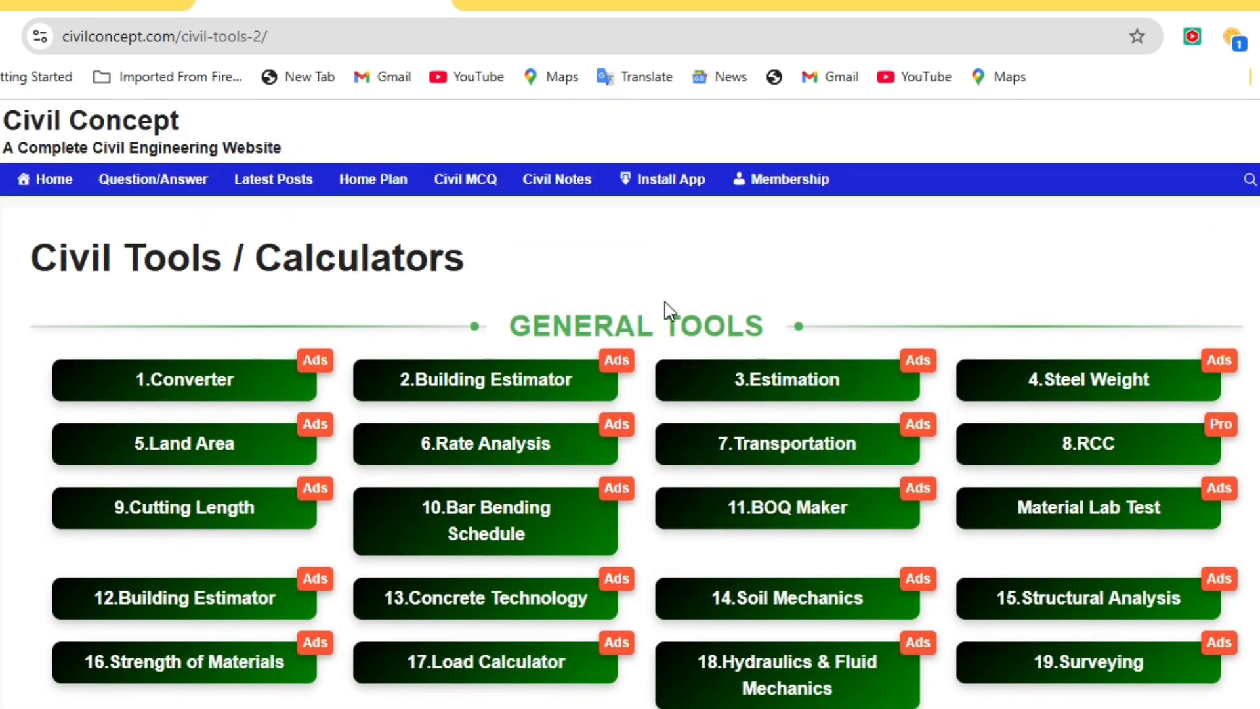
{"action": "scroll", "coordinate": [669, 289], "scroll_direction": "down", "scroll_amount": 2}
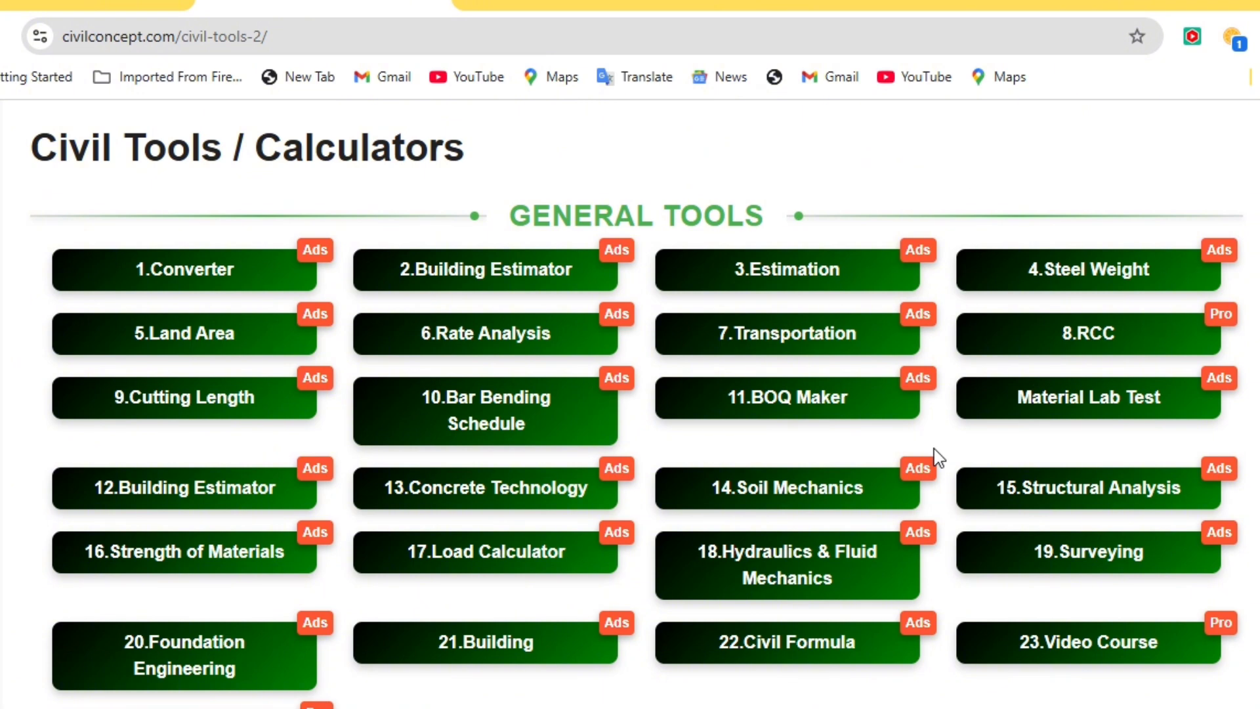
- Open the Concrete calculator for Retaining Wall from the Soil Mechanics tools
{"action": "mouse_move", "coordinate": [807, 491]}
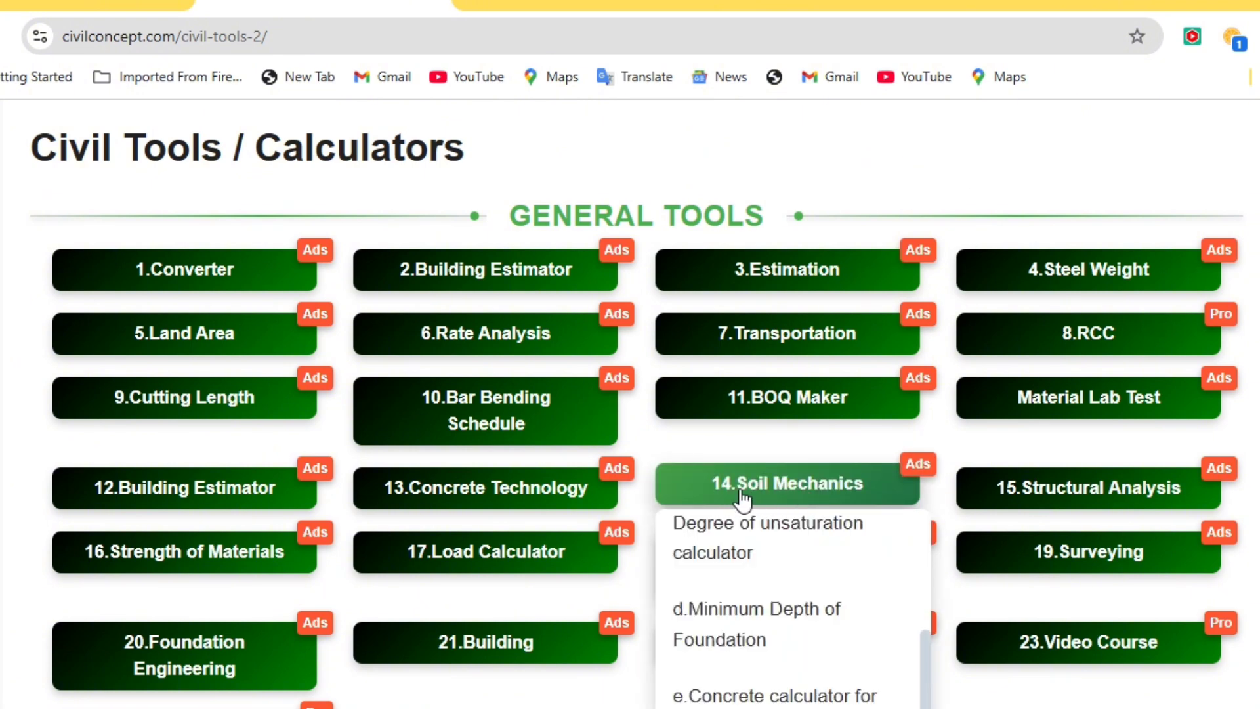
{"action": "scroll", "coordinate": [744, 500], "scroll_direction": "down", "scroll_amount": 2}
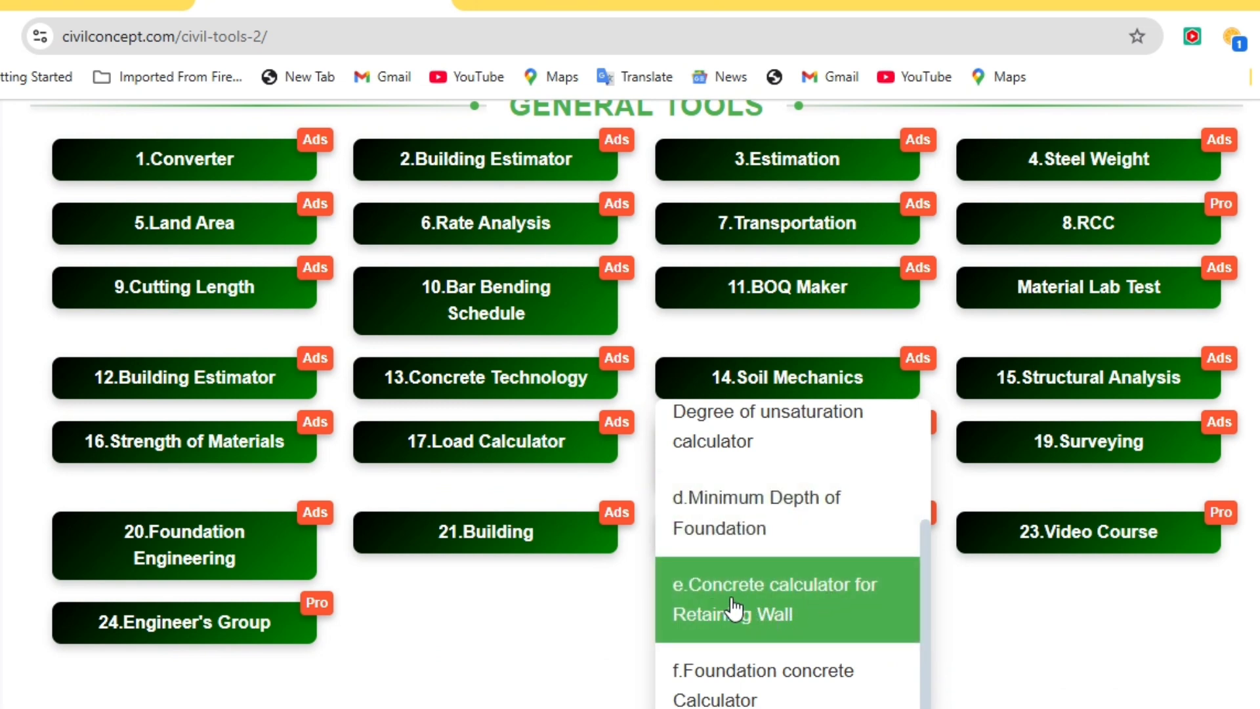
{"action": "left_click", "coordinate": [763, 581]}
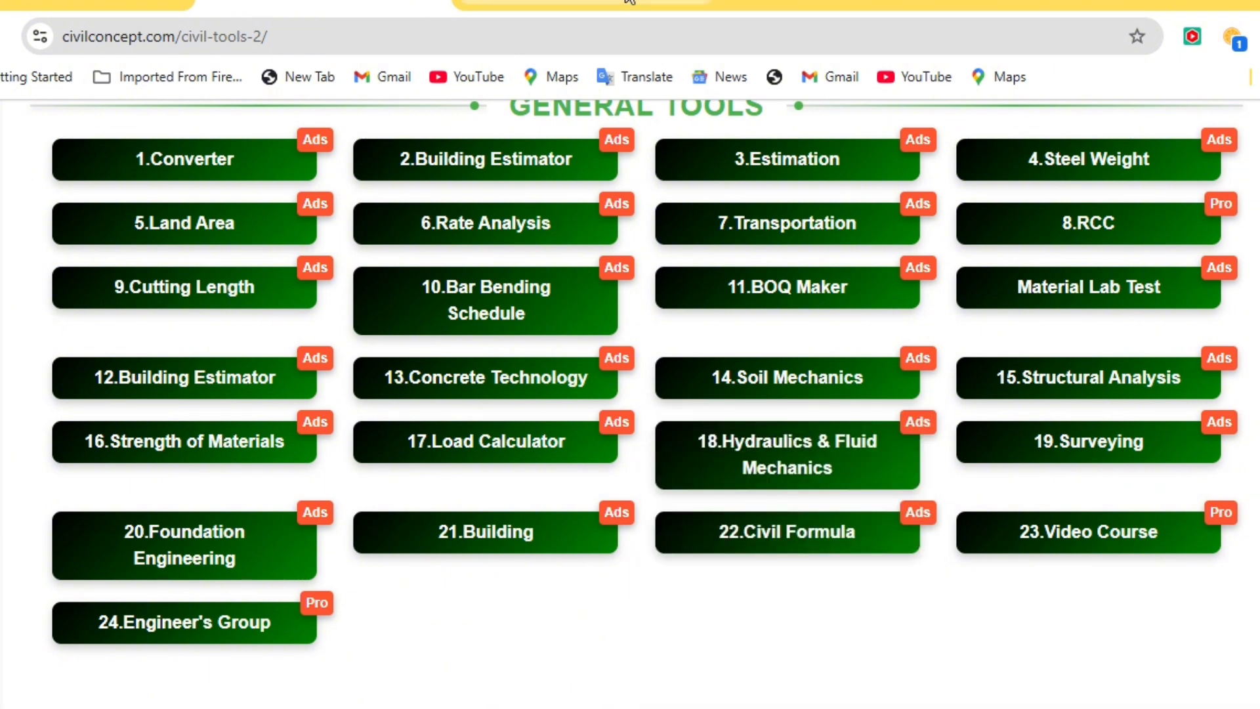
- Review the retaining wall calculator's title and its Stem, Base Slab, Counterfort and Wet to Dry Volume Conversion Factor sections
{"action": "scroll", "coordinate": [674, 495], "scroll_direction": "down", "scroll_amount": 5}
{"action": "scroll", "coordinate": [670, 489], "scroll_direction": "up", "scroll_amount": 5}
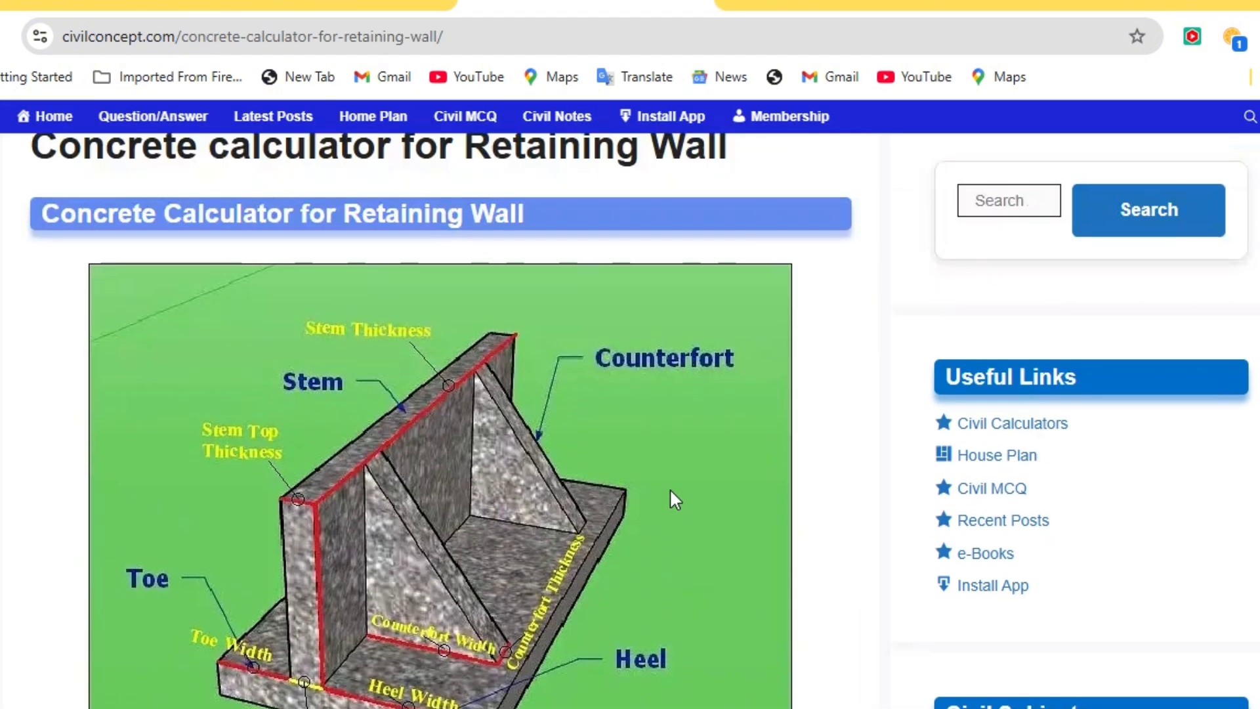
{"action": "scroll", "coordinate": [668, 486], "scroll_direction": "down", "scroll_amount": 2}
{"action": "scroll", "coordinate": [627, 434], "scroll_direction": "up", "scroll_amount": 2}
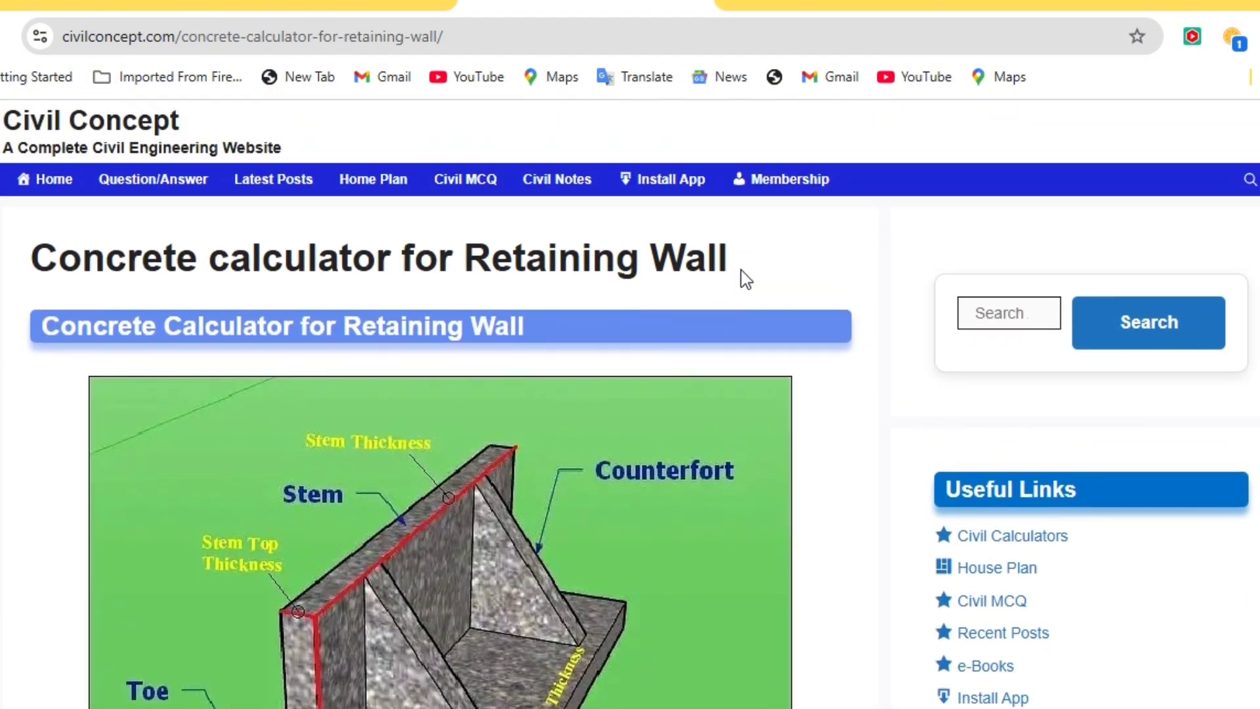
{"action": "left_click_drag", "start_coordinate": [742, 270], "coordinate": [41, 262]}
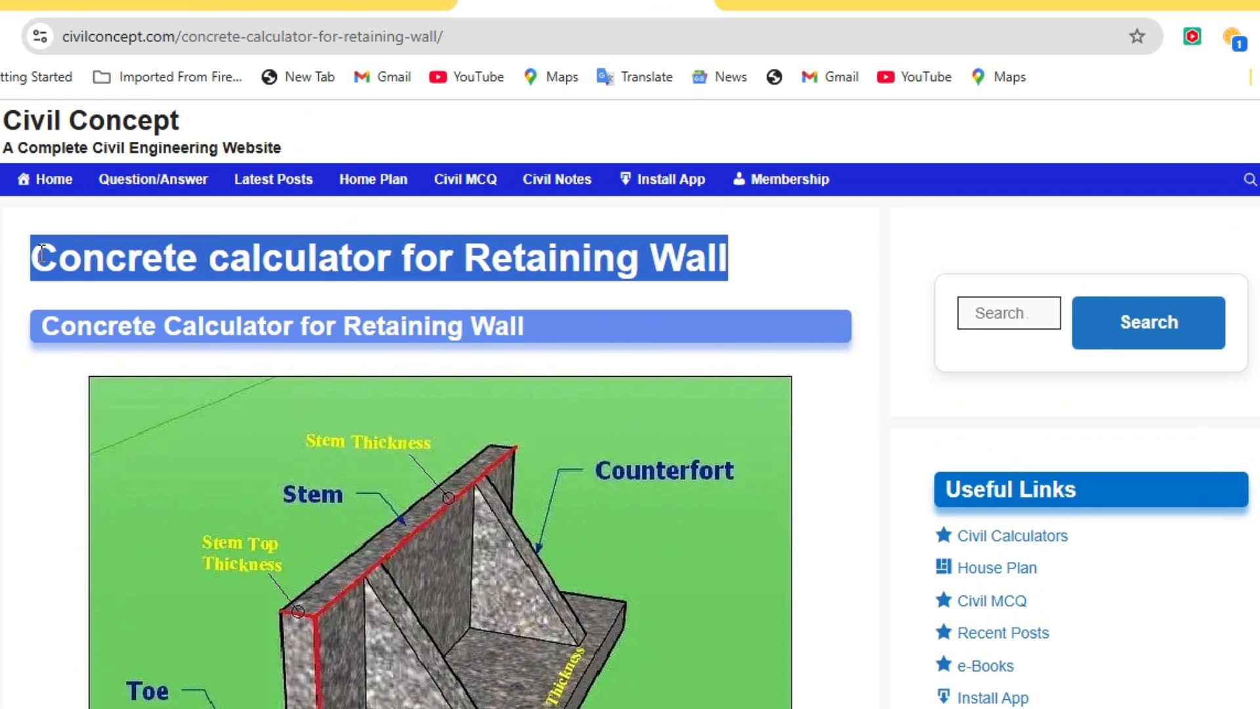
{"action": "left_click", "coordinate": [783, 281]}
{"action": "scroll", "coordinate": [755, 394], "scroll_direction": "down", "scroll_amount": 8}
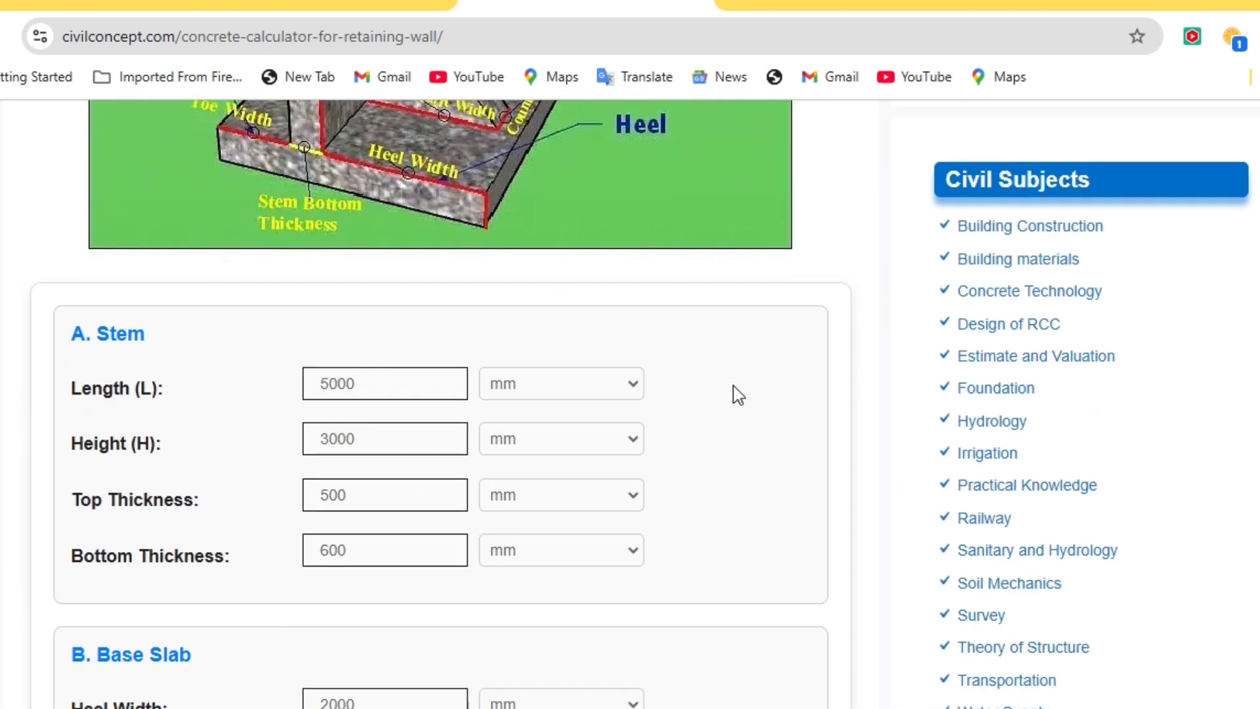
{"action": "scroll", "coordinate": [338, 293], "scroll_direction": "up", "scroll_amount": 3}
{"action": "left_click_drag", "start_coordinate": [216, 239], "coordinate": [55, 210]}
{"action": "left_click", "coordinate": [155, 230]}
{"action": "scroll", "coordinate": [210, 394], "scroll_direction": "down", "scroll_amount": 3}
{"action": "left_click_drag", "start_coordinate": [192, 309], "coordinate": [96, 310]}
{"action": "scroll", "coordinate": [197, 304], "scroll_direction": "down", "scroll_amount": 2}
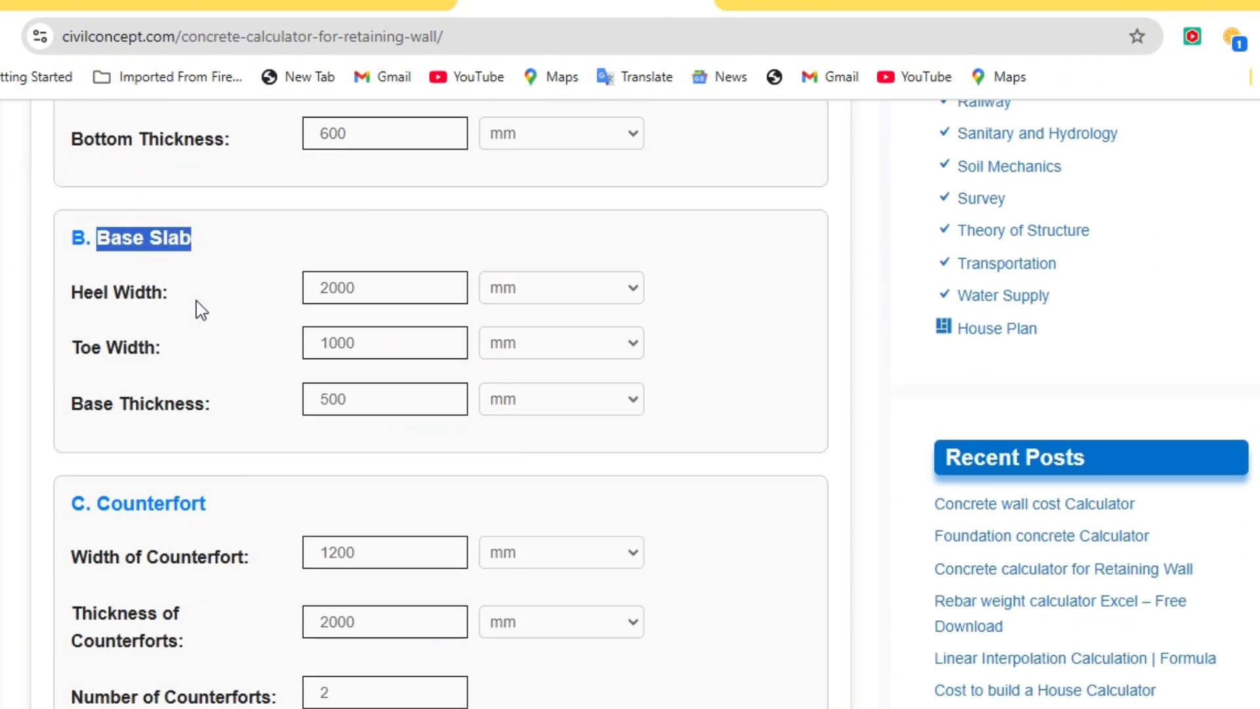
{"action": "left_click_drag", "start_coordinate": [216, 464], "coordinate": [97, 464]}
{"action": "scroll", "coordinate": [275, 374], "scroll_direction": "down", "scroll_amount": 5}
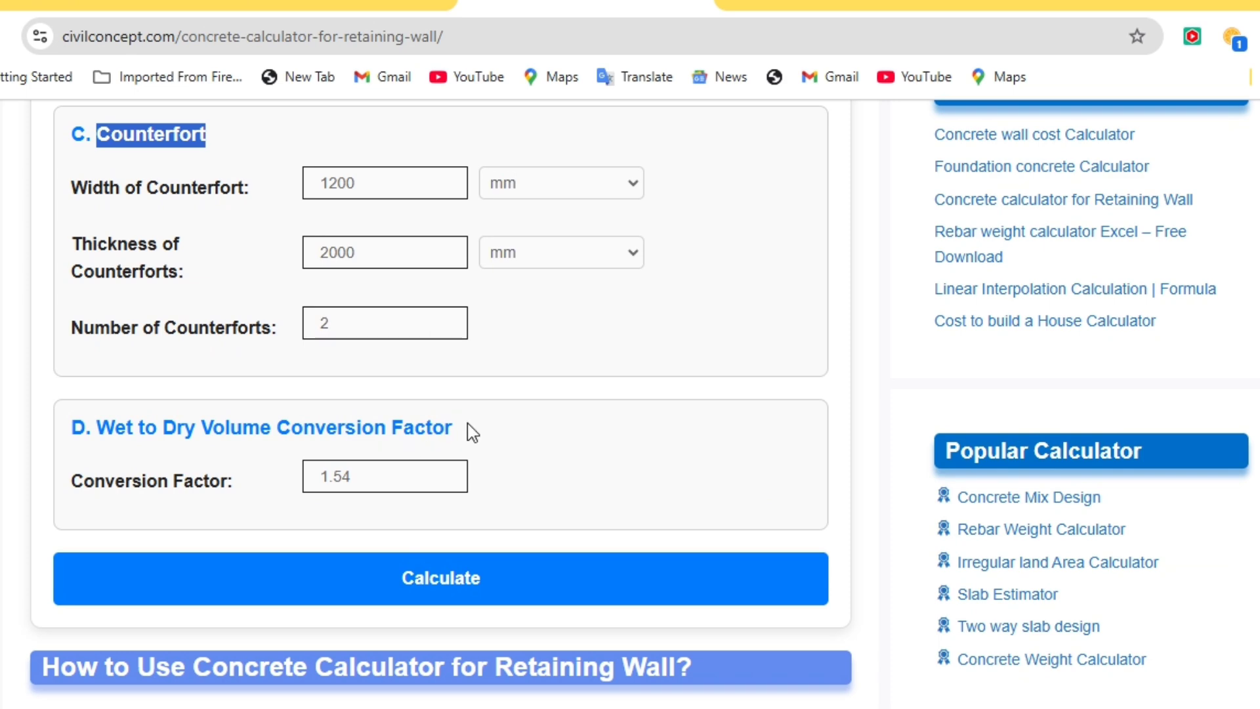
{"action": "left_click_drag", "start_coordinate": [472, 433], "coordinate": [128, 423]}
{"action": "left_click", "coordinate": [779, 514]}
- Examine the labelled retaining wall diagram and compare its stem, toe, heel and counterfort dimensions with the input fields
{"action": "scroll", "coordinate": [652, 487], "scroll_direction": "up", "scroll_amount": 10}
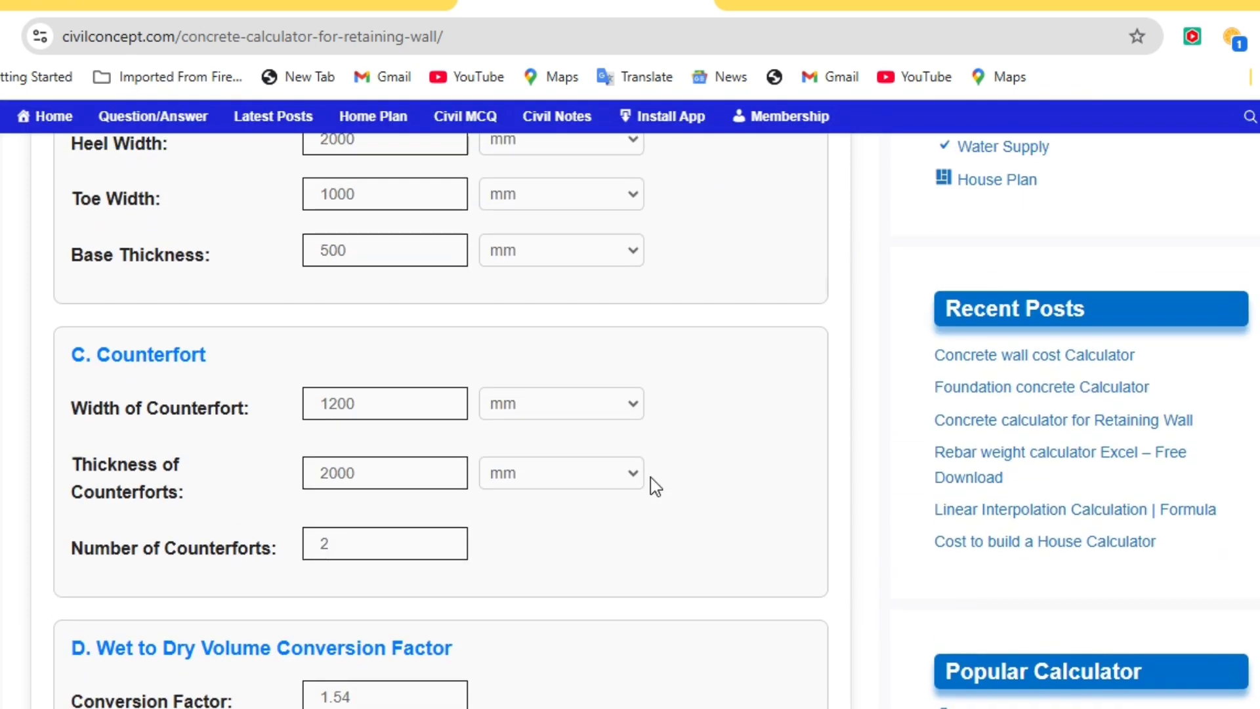
{"action": "scroll", "coordinate": [689, 483], "scroll_direction": "up", "scroll_amount": 6}
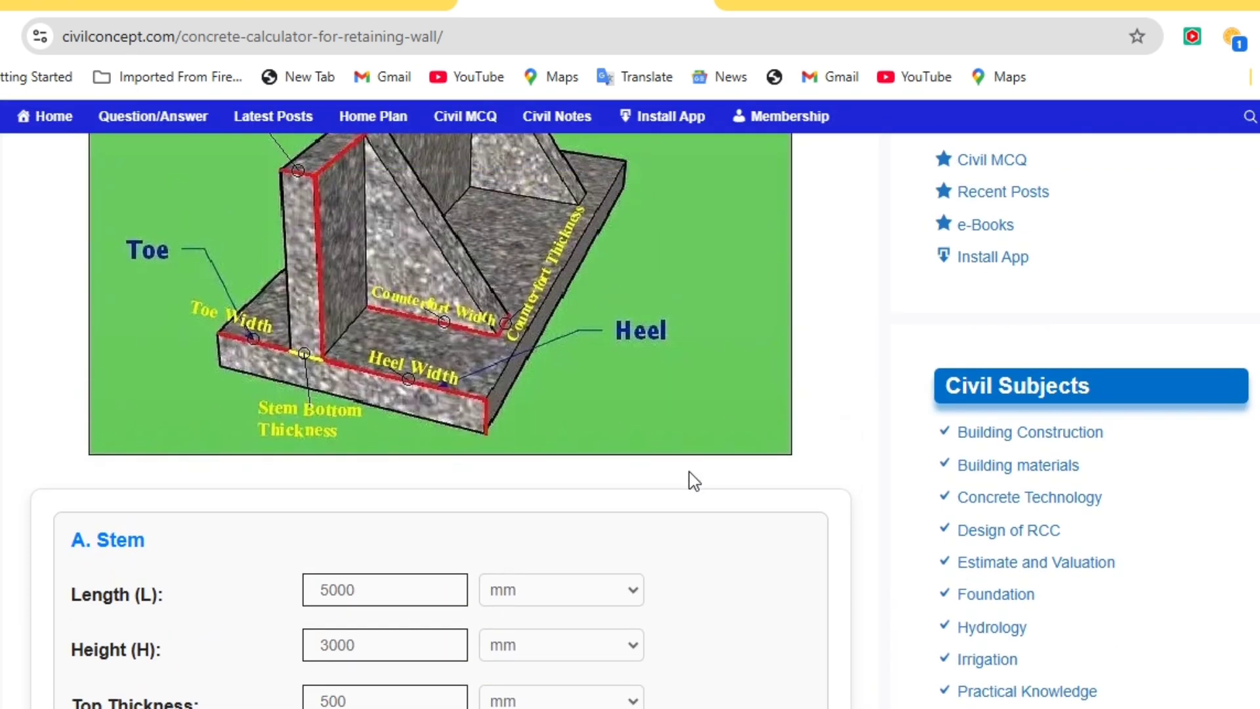
{"action": "scroll", "coordinate": [499, 466], "scroll_direction": "up", "scroll_amount": 2}
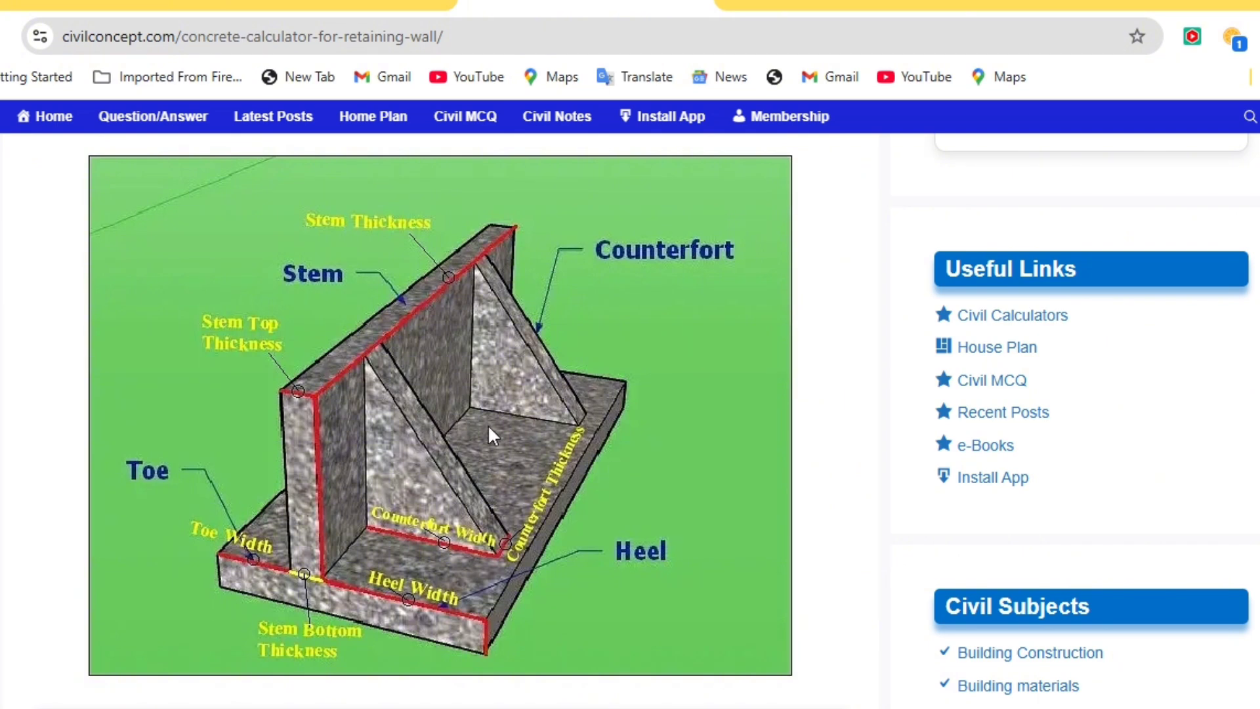
{"action": "scroll", "coordinate": [487, 424], "scroll_direction": "down", "scroll_amount": 2}
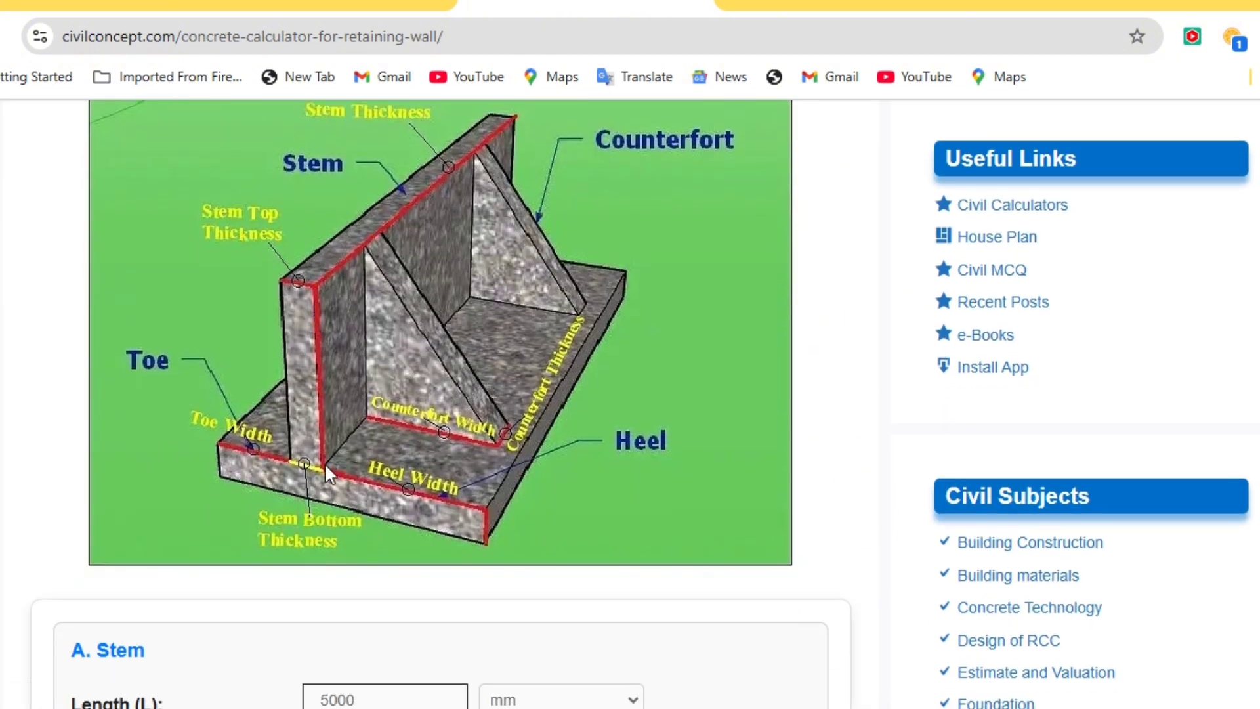
{"action": "scroll", "coordinate": [600, 461], "scroll_direction": "up", "scroll_amount": 1}
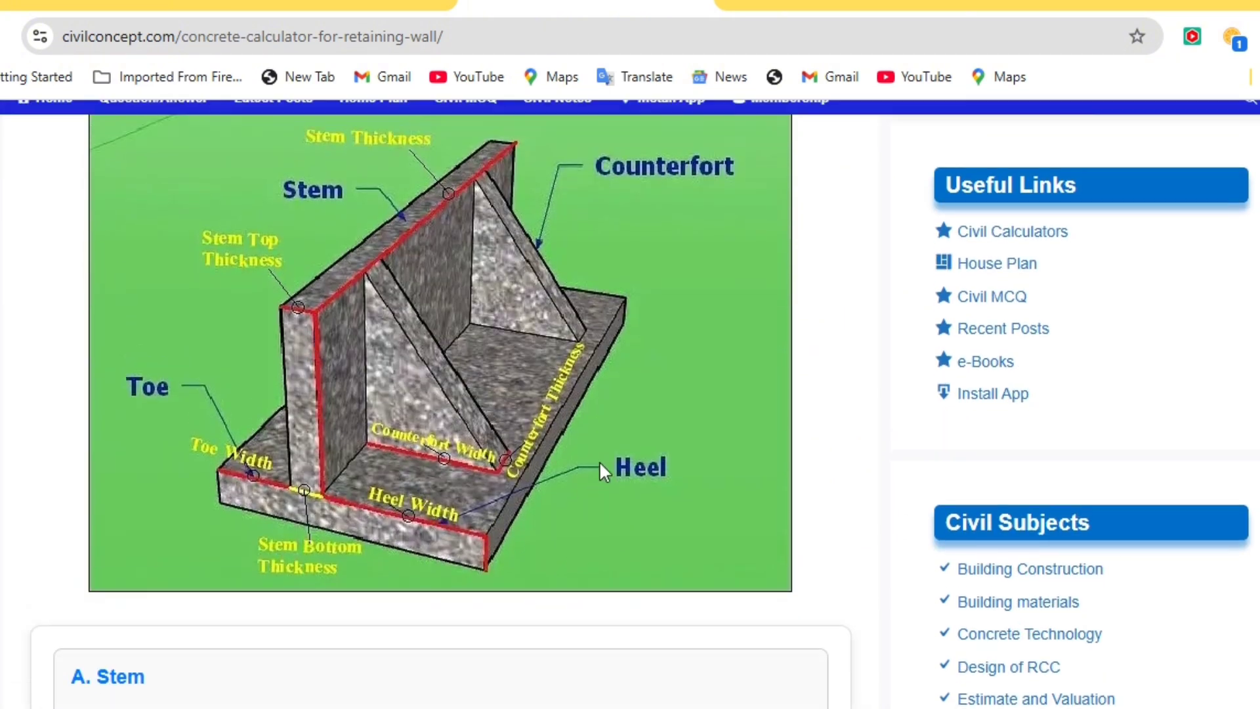
{"action": "scroll", "coordinate": [670, 459], "scroll_direction": "down", "scroll_amount": 6}
{"action": "scroll", "coordinate": [344, 365], "scroll_direction": "down", "scroll_amount": 2}
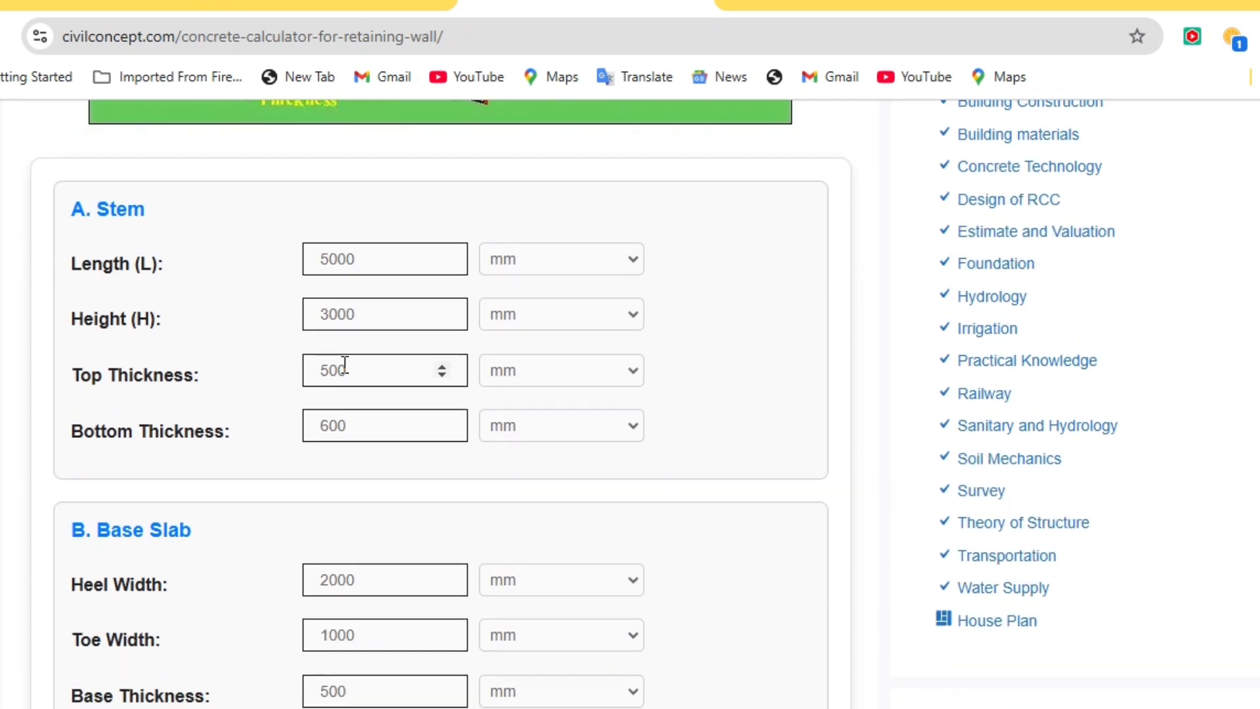
{"action": "scroll", "coordinate": [344, 372], "scroll_direction": "up", "scroll_amount": 4}
{"action": "scroll", "coordinate": [360, 369], "scroll_direction": "down", "scroll_amount": 2}
- Check the given stem length on the PowerPoint problem slide and set the calculator's stem length to 5 meter
{"action": "left_click", "coordinate": [378, 367]}
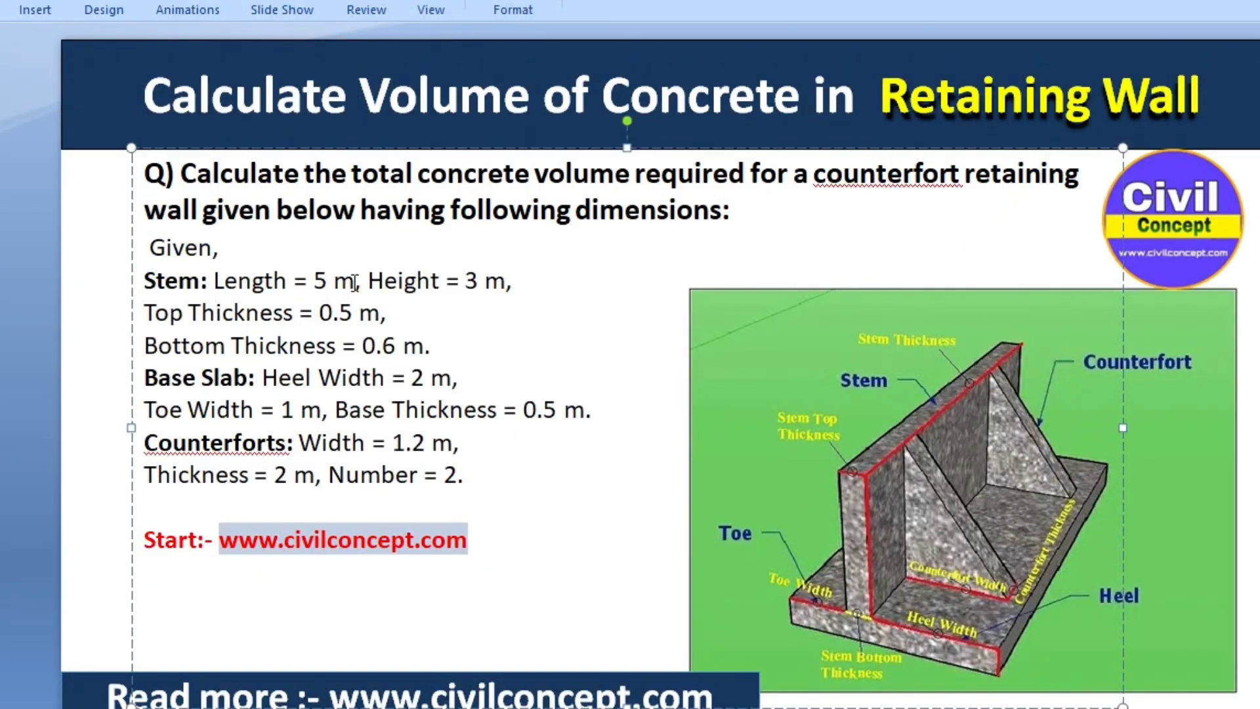
{"action": "left_click", "coordinate": [353, 282]}
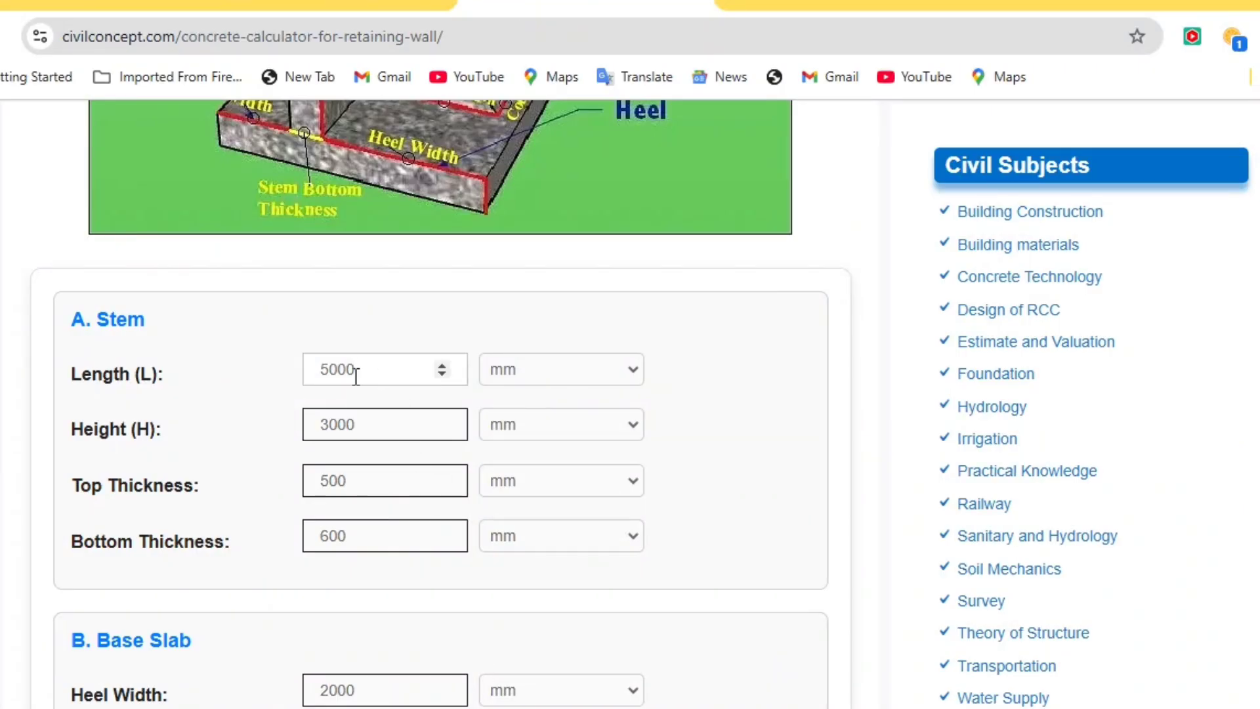
{"action": "left_click_drag", "start_coordinate": [358, 373], "coordinate": [299, 381]}
{"action": "type", "text": "5"}
{"action": "left_click", "coordinate": [608, 368]}
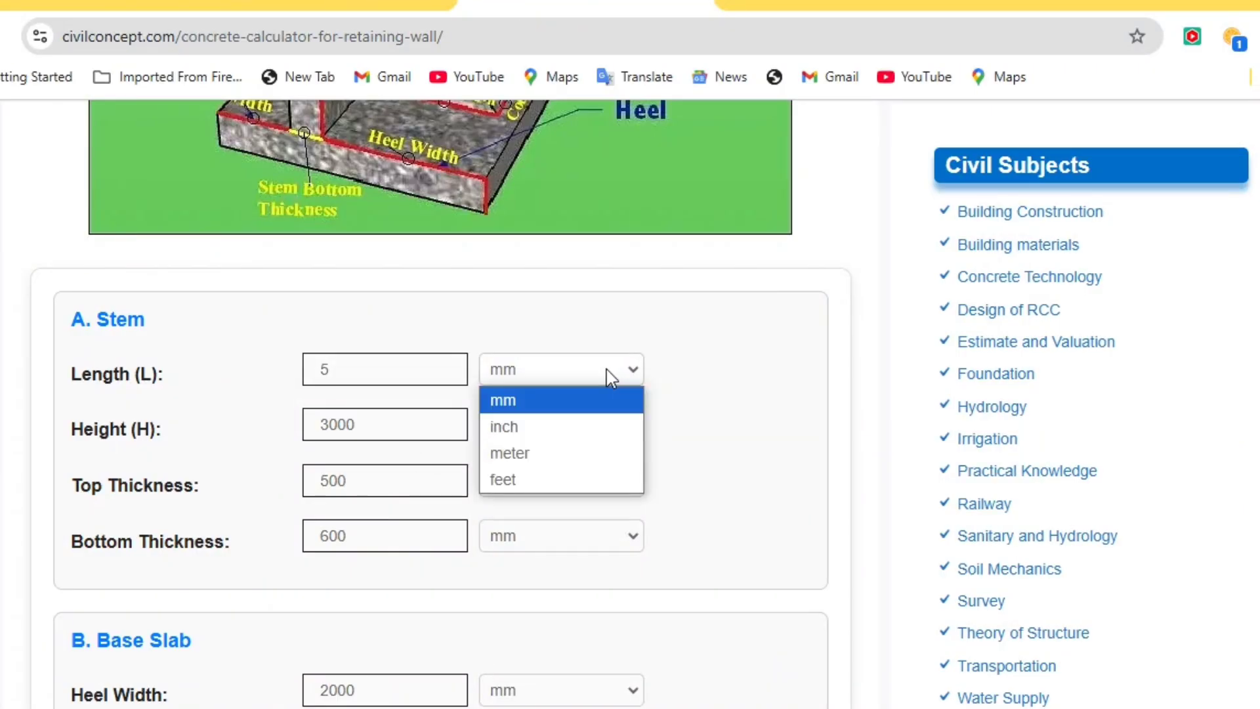
{"action": "left_click", "coordinate": [581, 453]}
- Set the stem height to 3 with the unit meter
{"action": "left_click", "coordinate": [354, 425]}
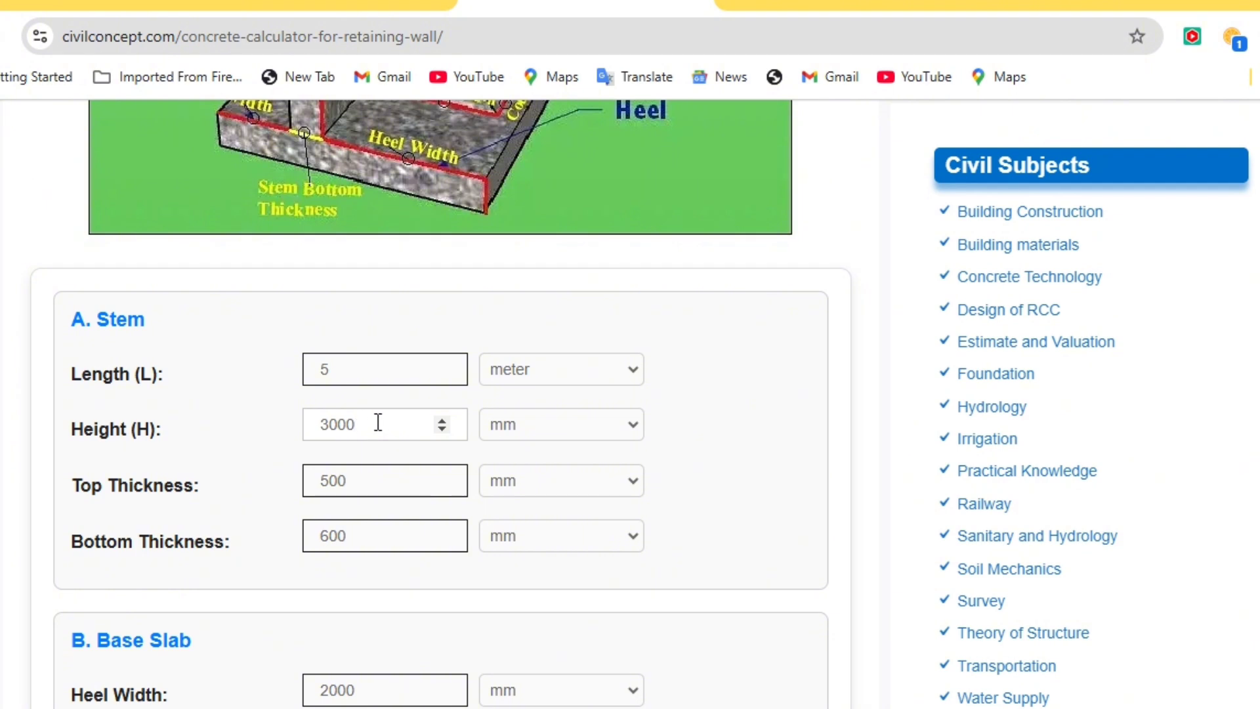
{"action": "left_click_drag", "start_coordinate": [378, 422], "coordinate": [307, 430]}
{"action": "type", "text": "3"}
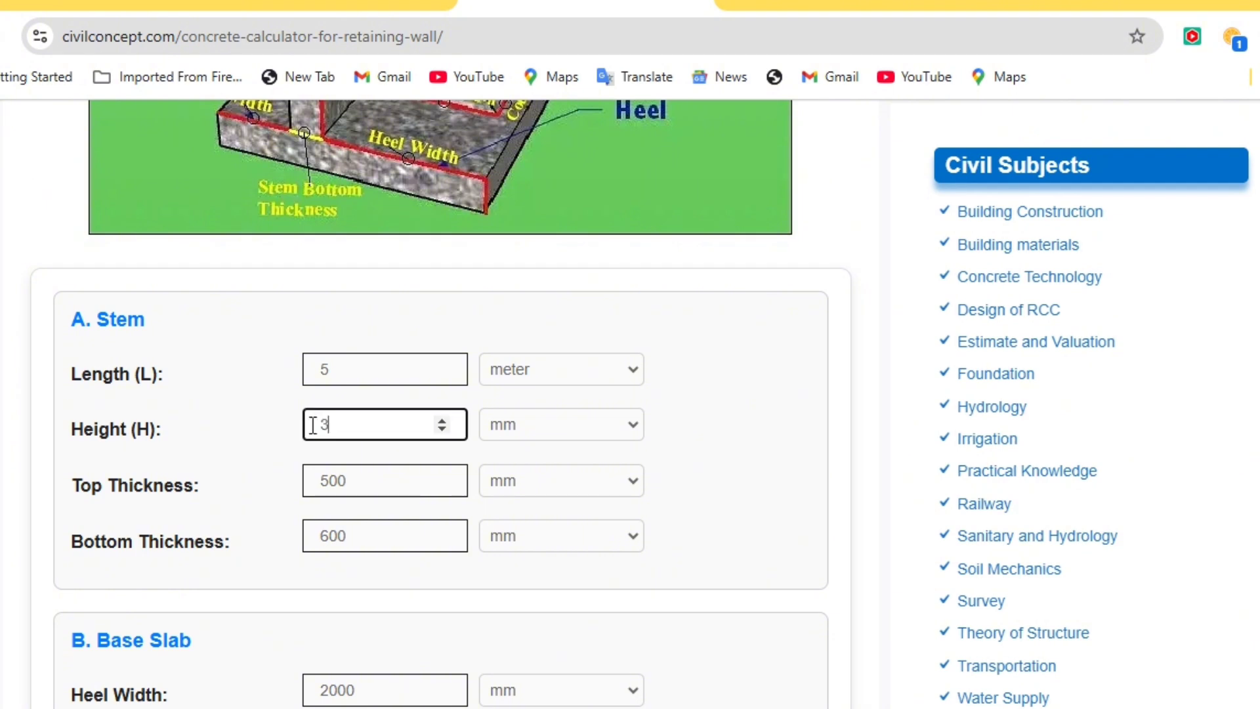
{"action": "left_click", "coordinate": [579, 428]}
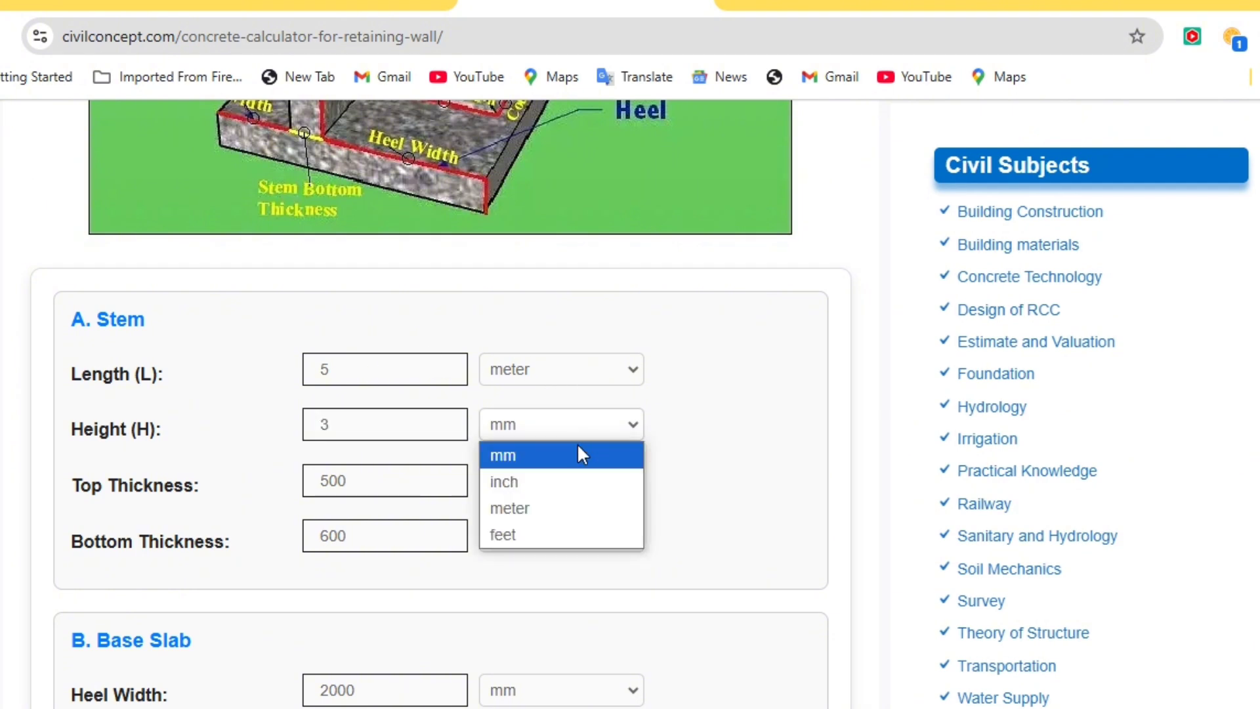
{"action": "left_click", "coordinate": [562, 508]}
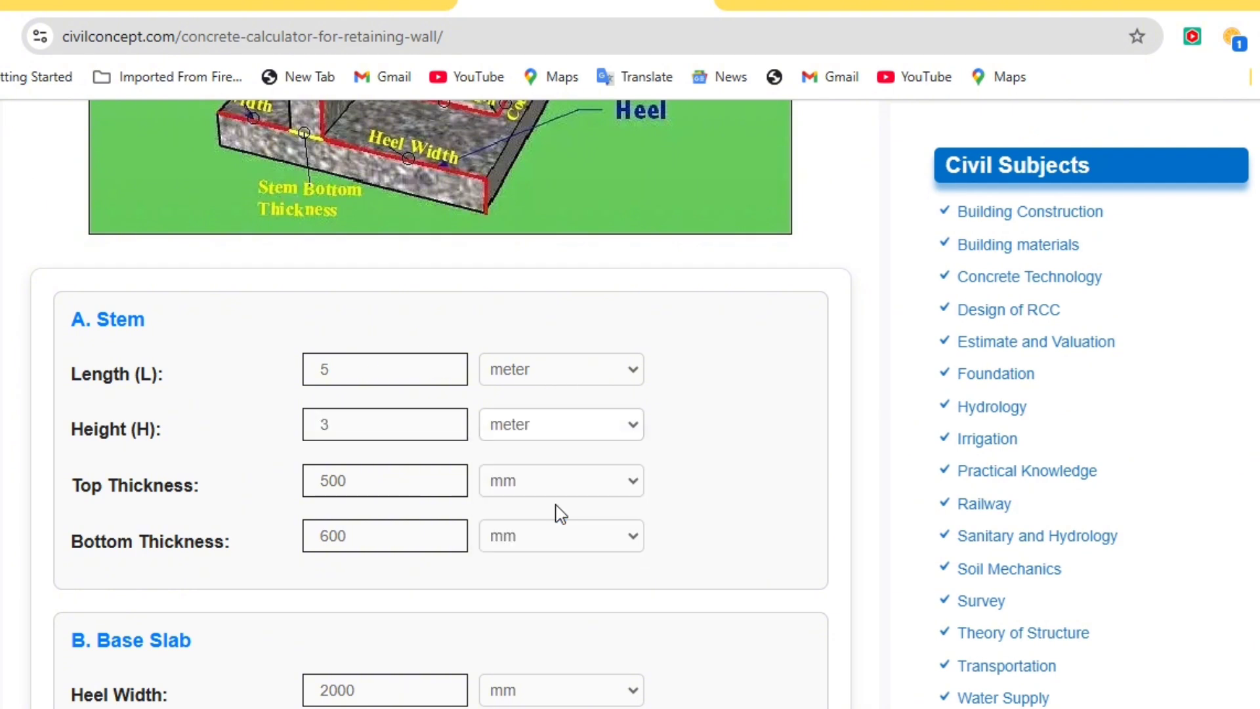
{"action": "left_click", "coordinate": [584, 441]}
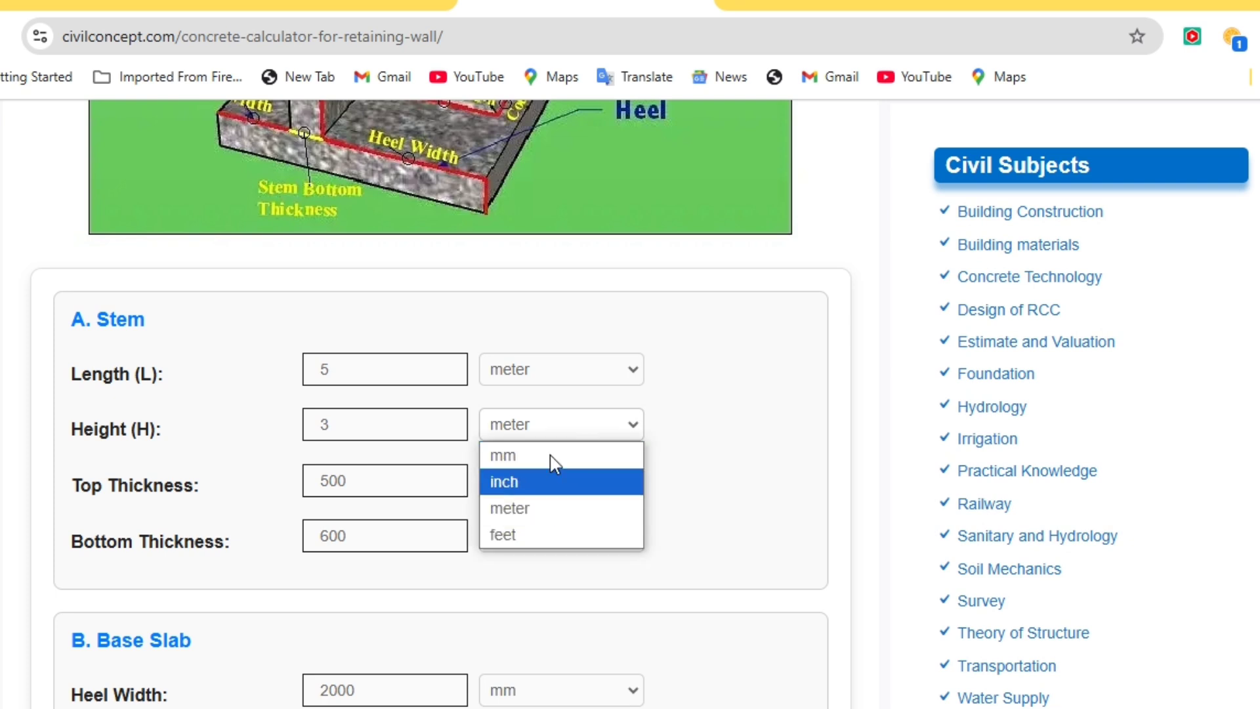
{"action": "left_click", "coordinate": [720, 477]}
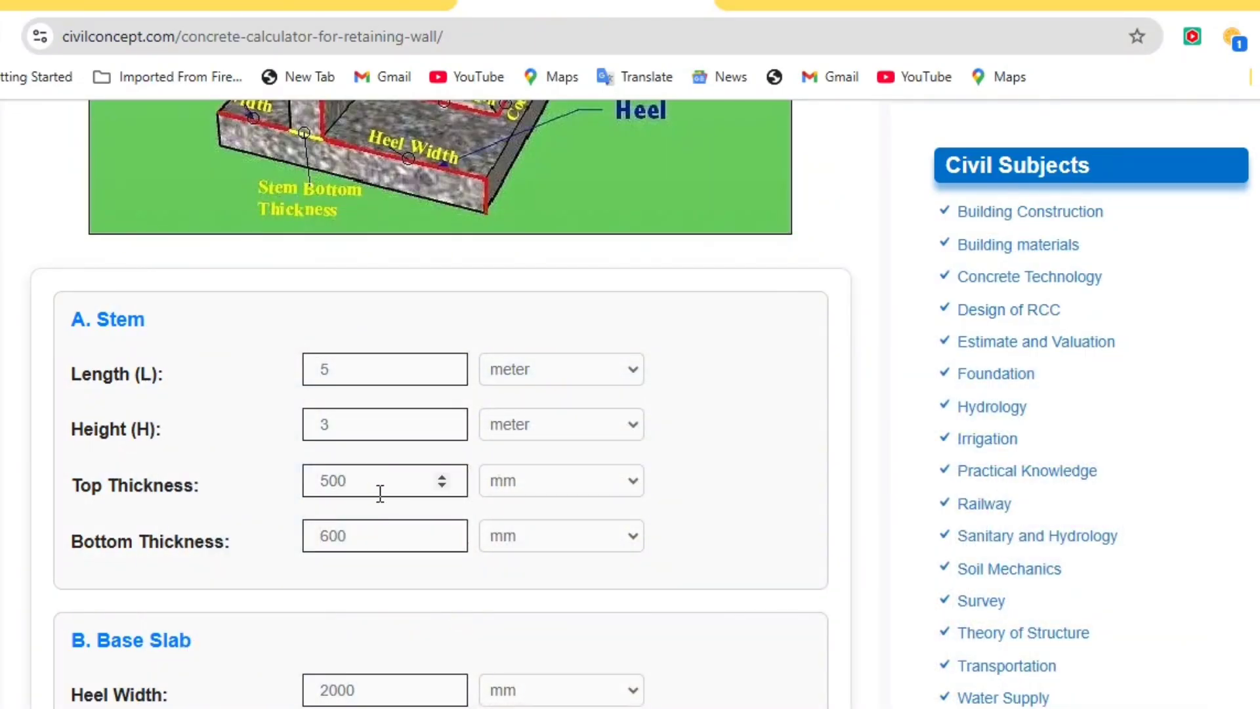
- Set the stem's top thickness to 0.5 meter and its bottom thickness to 0.6 meter
{"action": "left_click_drag", "start_coordinate": [380, 493], "coordinate": [302, 494]}
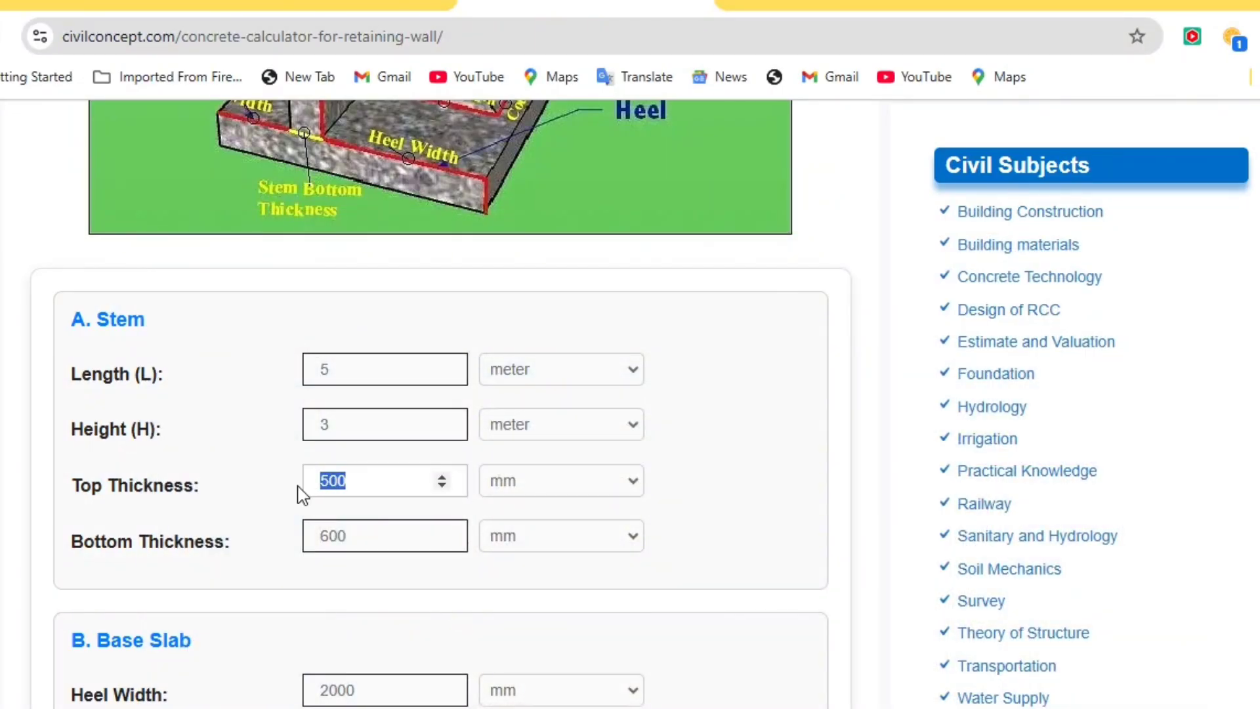
{"action": "type", "text": "0.5"}
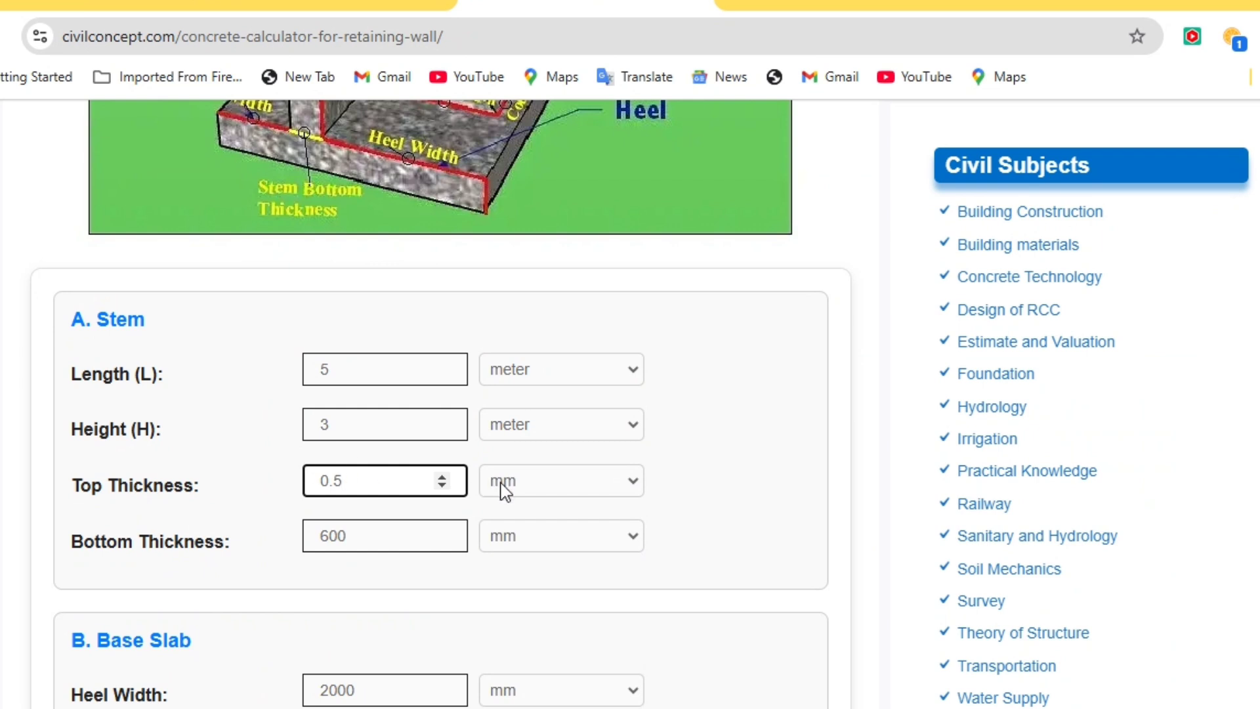
{"action": "left_click", "coordinate": [504, 489]}
{"action": "left_click", "coordinate": [502, 562]}
{"action": "left_click_drag", "start_coordinate": [387, 538], "coordinate": [268, 549]}
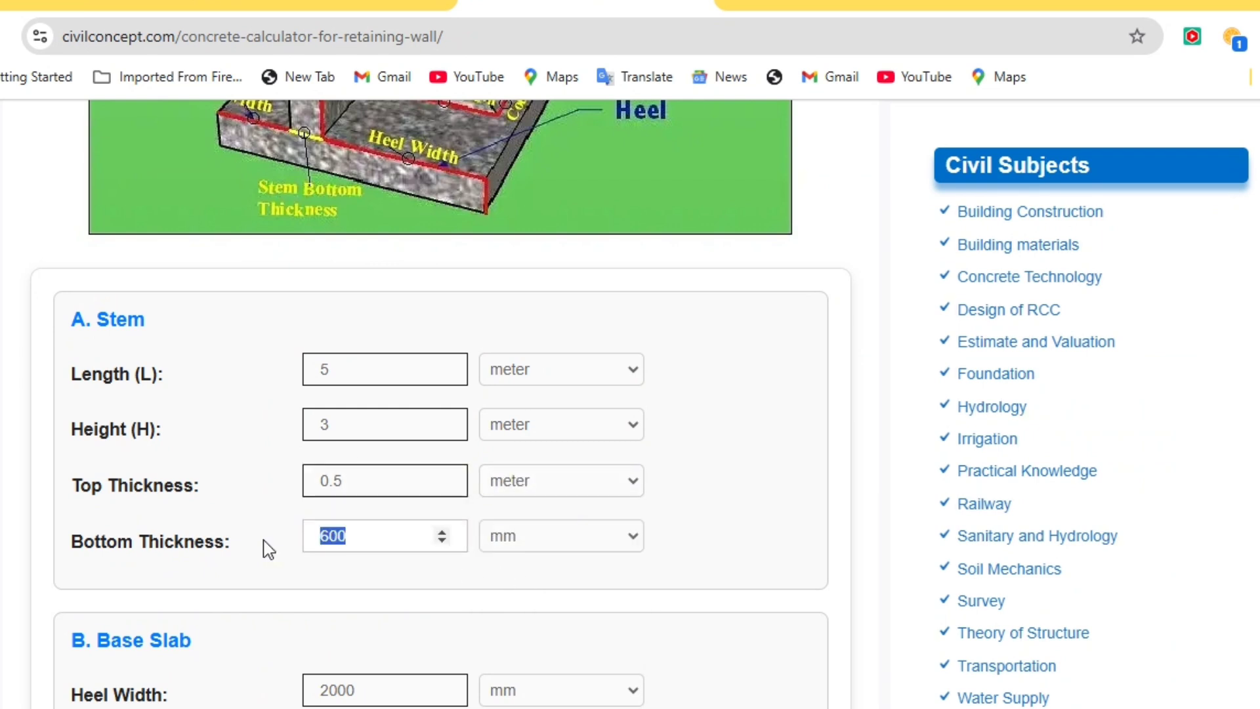
{"action": "type", "text": "0.6"}
{"action": "left_click", "coordinate": [551, 545]}
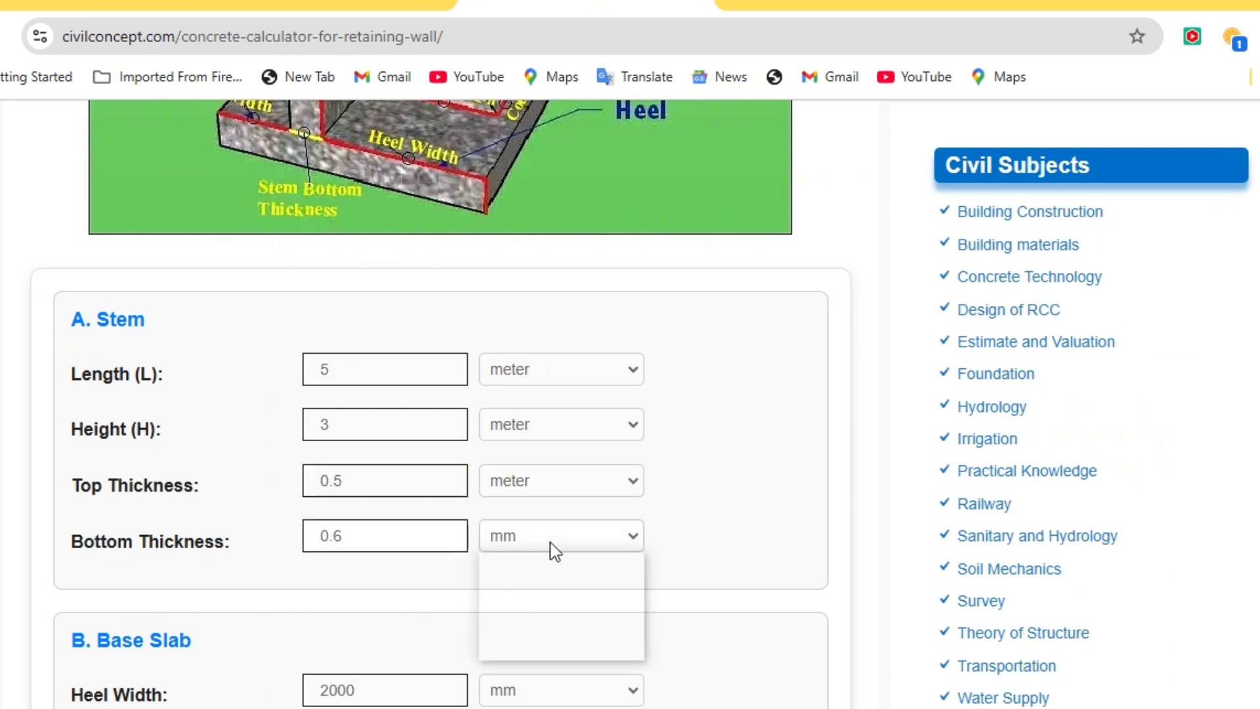
{"action": "left_click", "coordinate": [543, 612]}
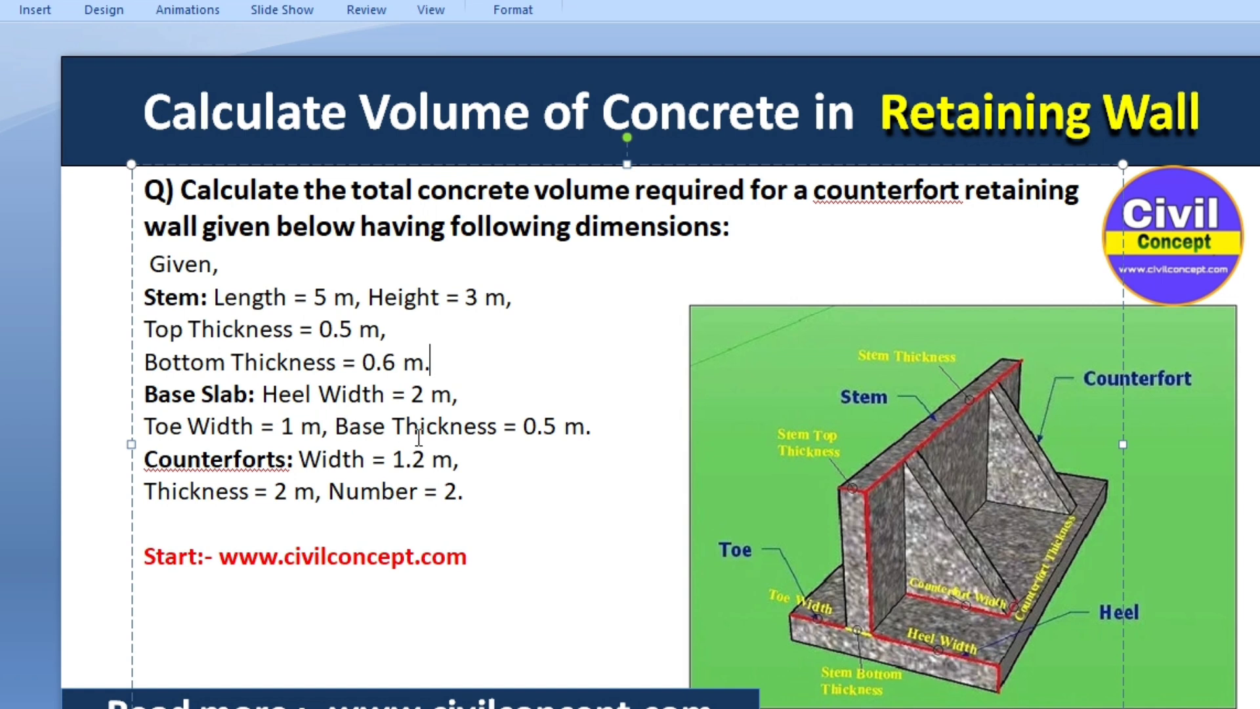
- Check the base slab dimensions on the PowerPoint problem slide and set the calculator's heel width to 2 meter
{"action": "left_click_drag", "start_coordinate": [268, 388], "coordinate": [489, 443]}
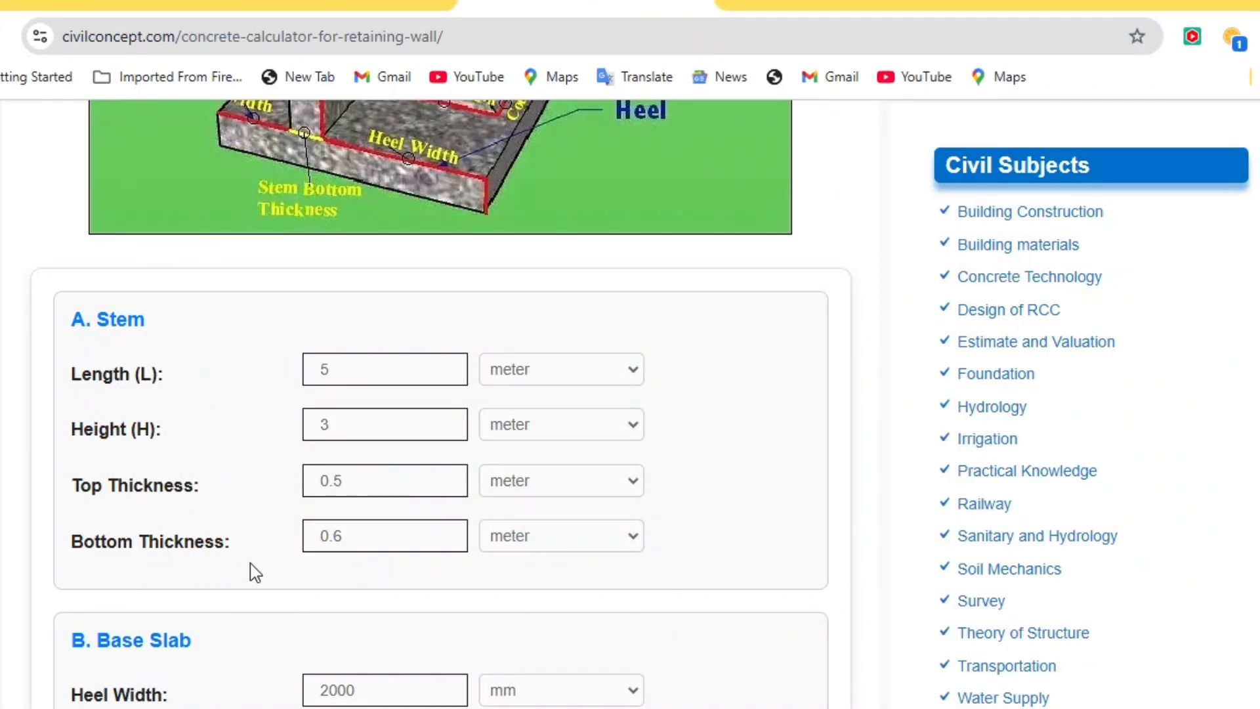
{"action": "scroll", "coordinate": [248, 564], "scroll_direction": "down", "scroll_amount": 5}
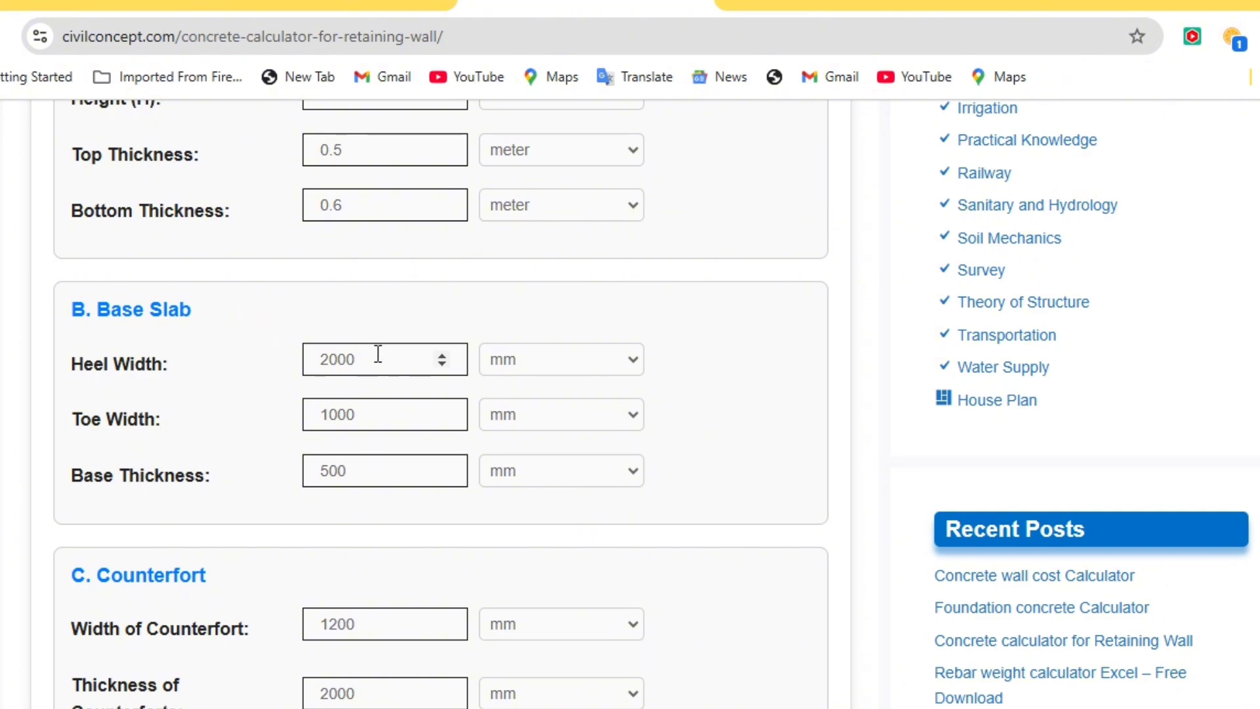
{"action": "left_click", "coordinate": [392, 366]}
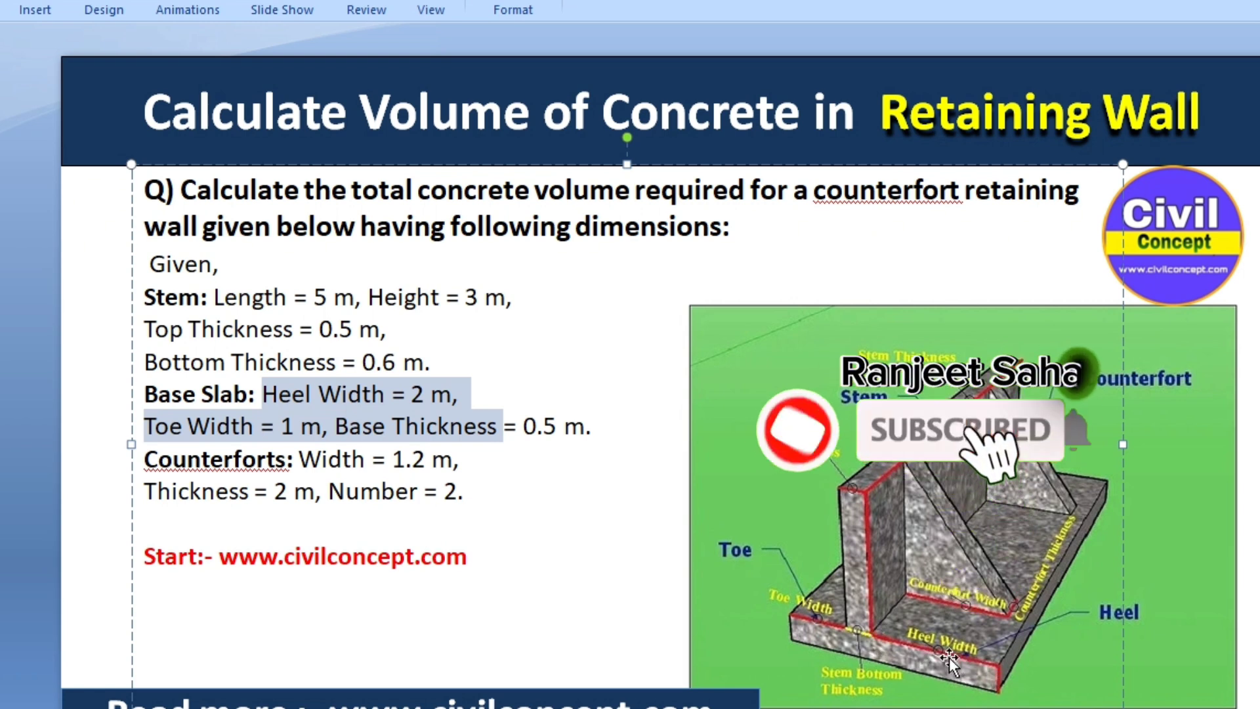
{"action": "left_click", "coordinate": [363, 401]}
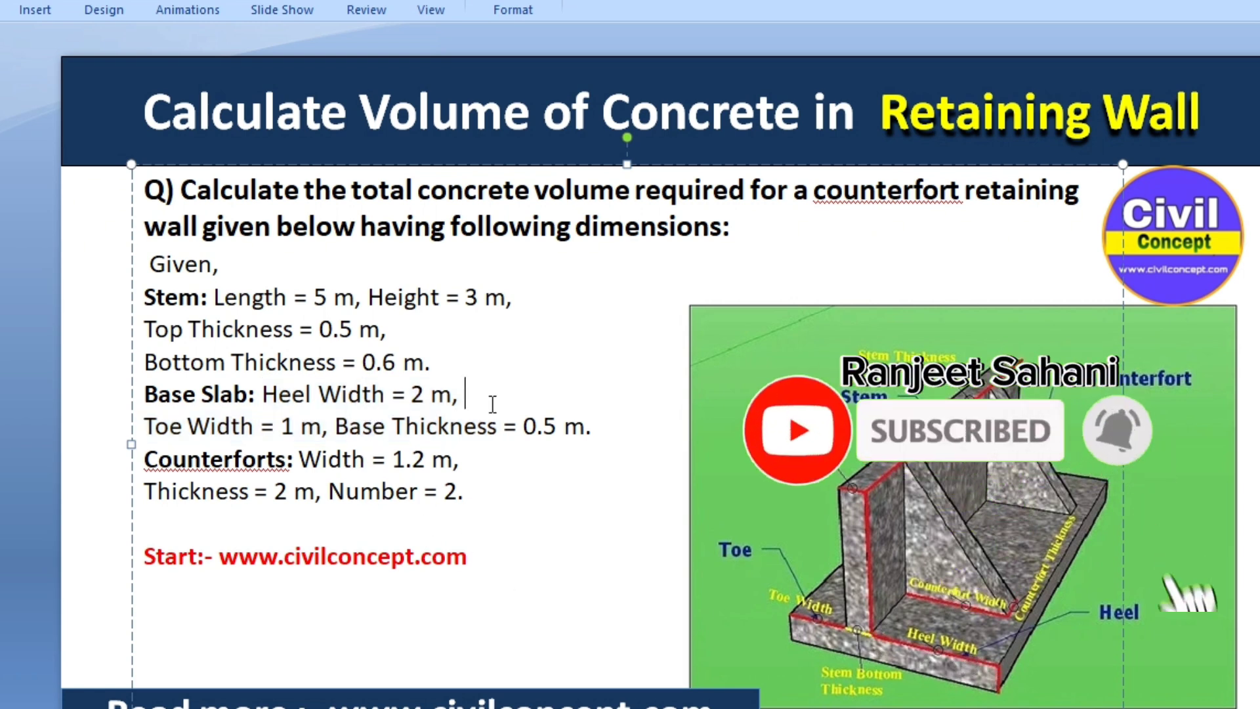
{"action": "left_click", "coordinate": [465, 394]}
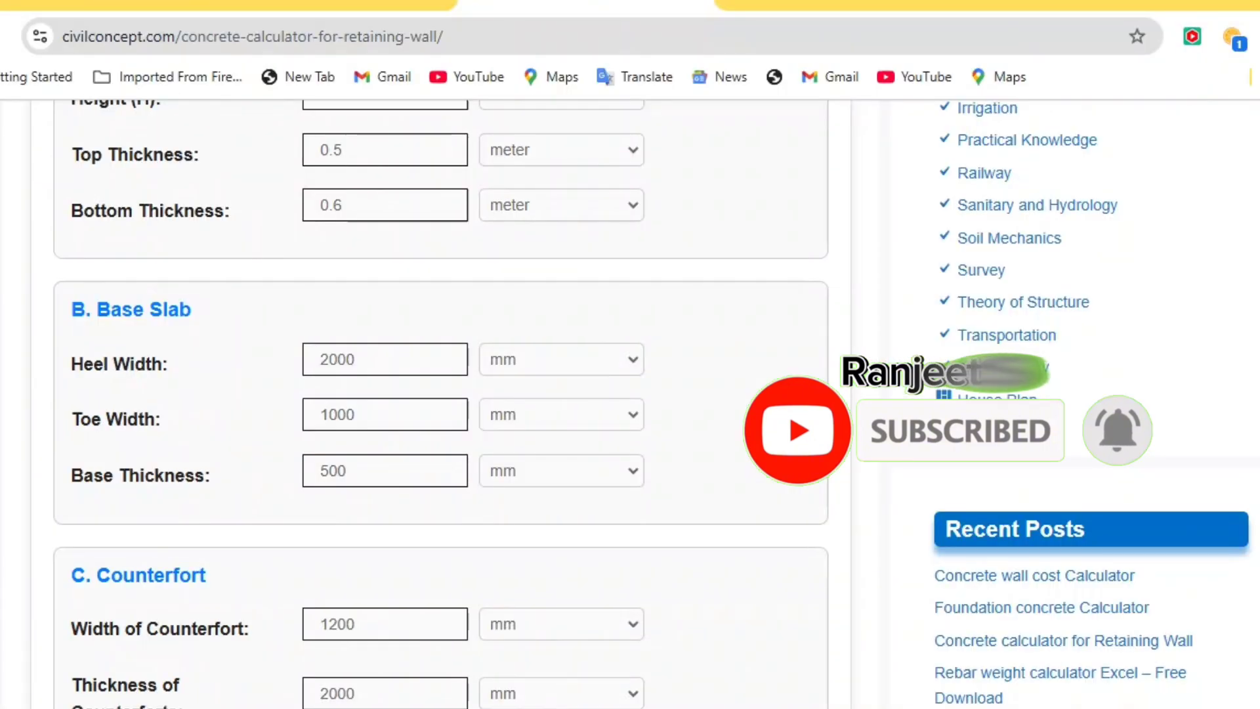
{"action": "left_click_drag", "start_coordinate": [399, 362], "coordinate": [275, 361]}
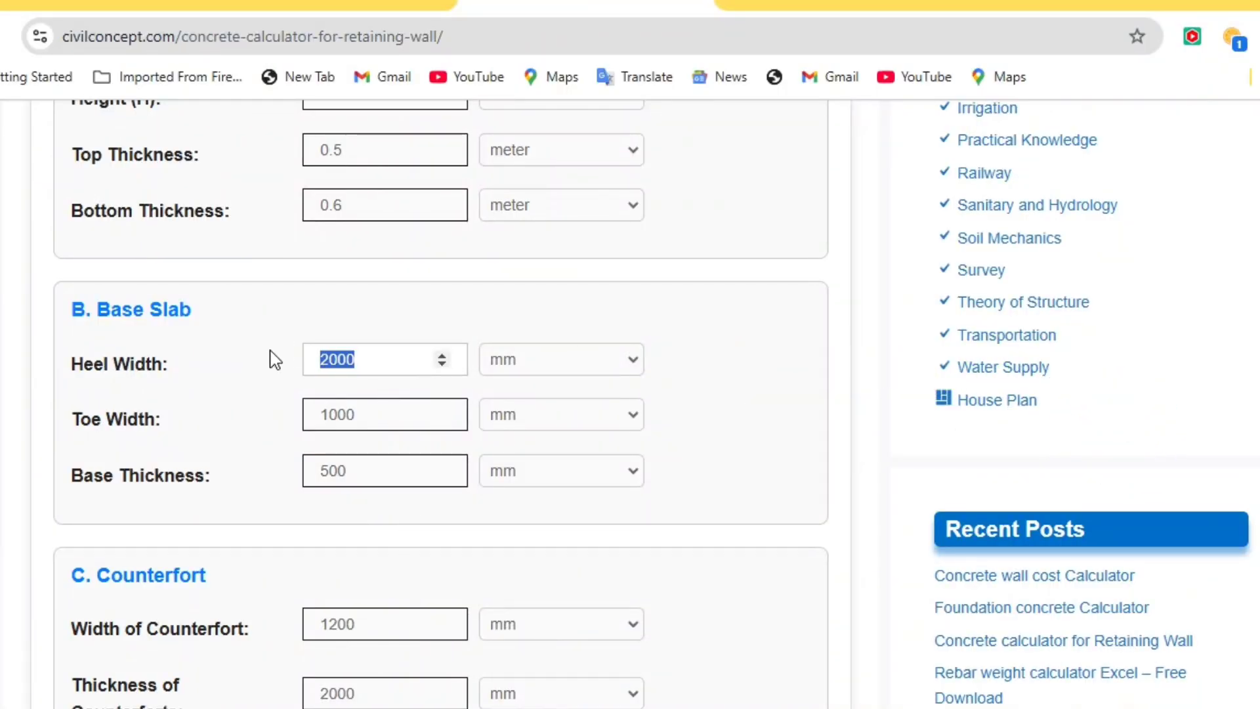
{"action": "type", "text": "2"}
{"action": "left_click", "coordinate": [621, 365]}
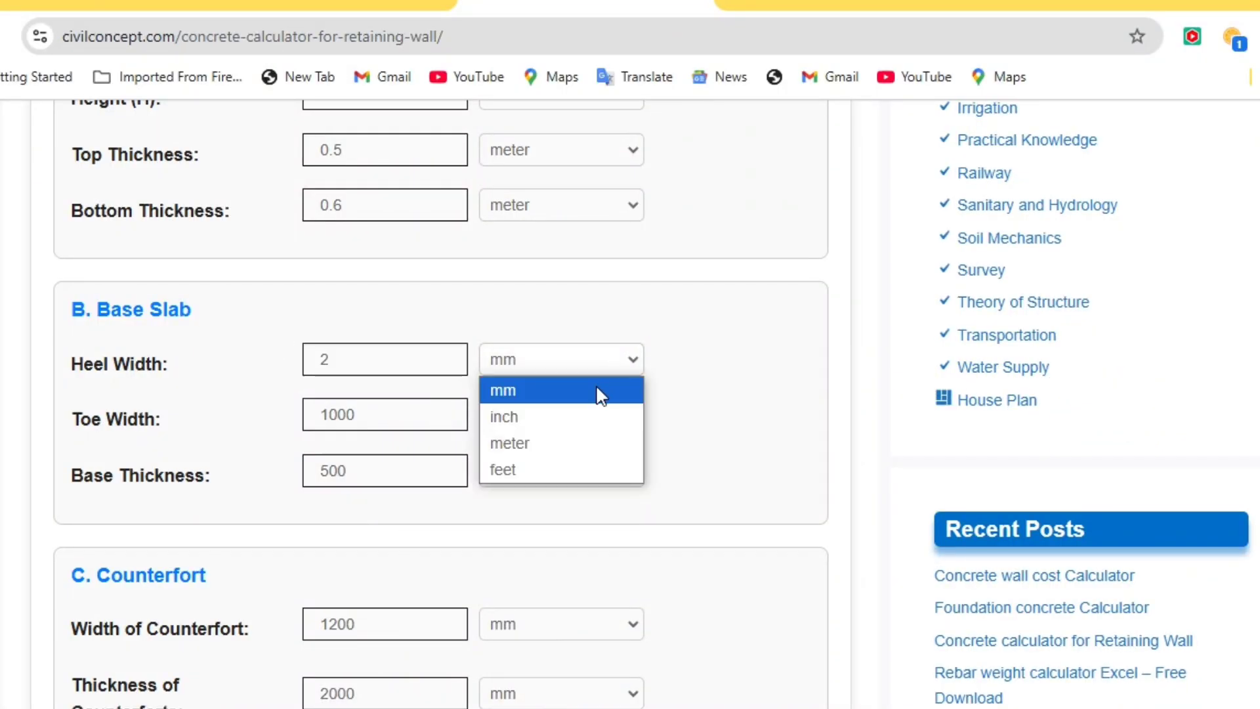
{"action": "left_click", "coordinate": [573, 444]}
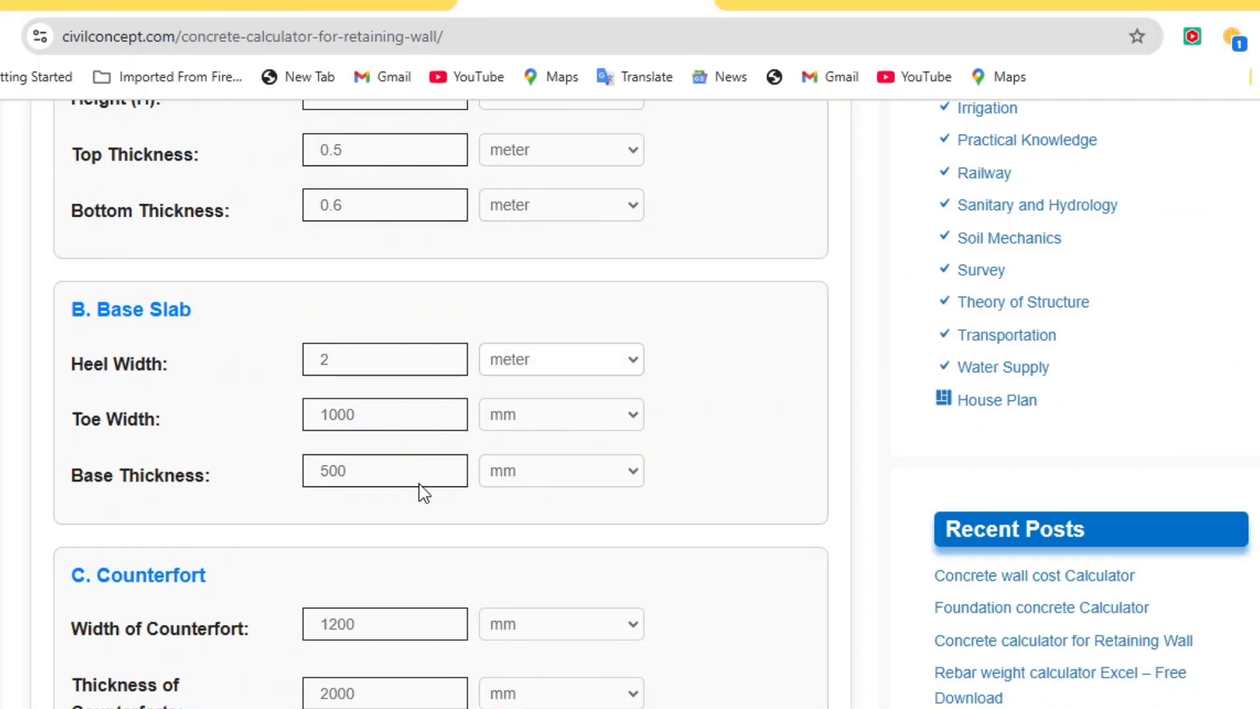
- Set the base slab's toe width to 1 with the unit meter
{"action": "left_click", "coordinate": [325, 412]}
{"action": "double_click", "coordinate": [326, 412]}
{"action": "type", "text": "1"}
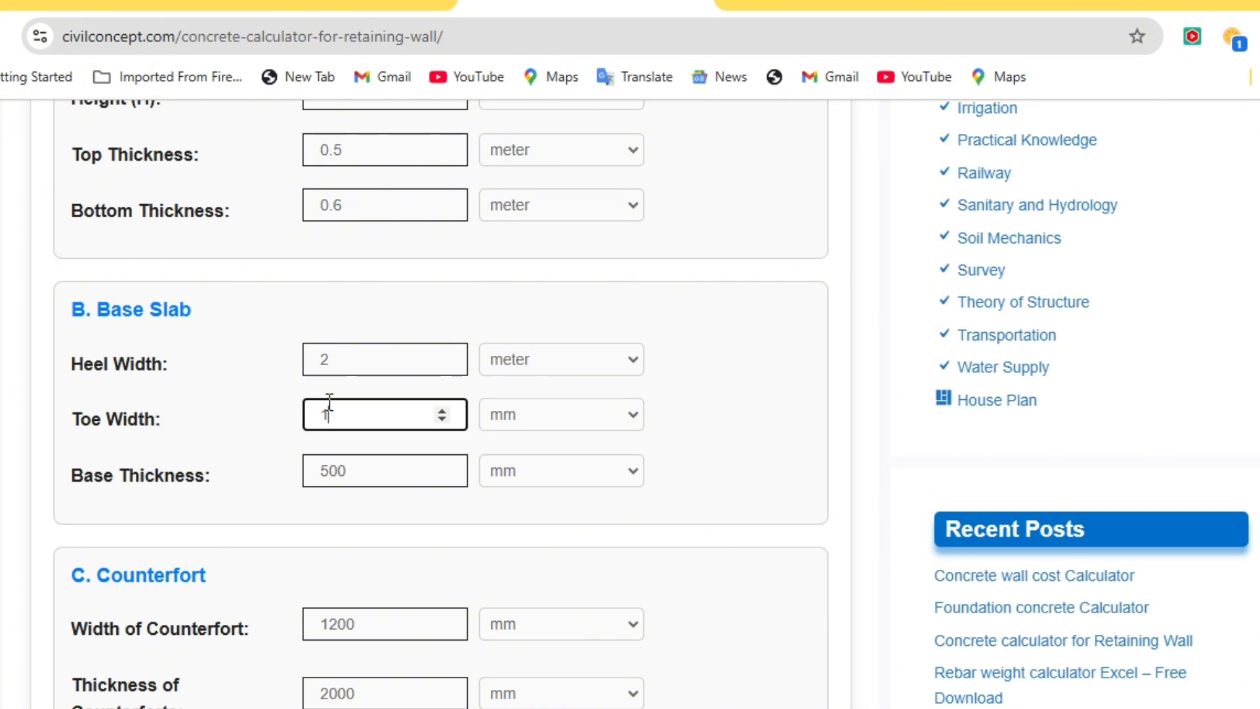
{"action": "left_click", "coordinate": [489, 412]}
{"action": "left_click", "coordinate": [508, 499]}
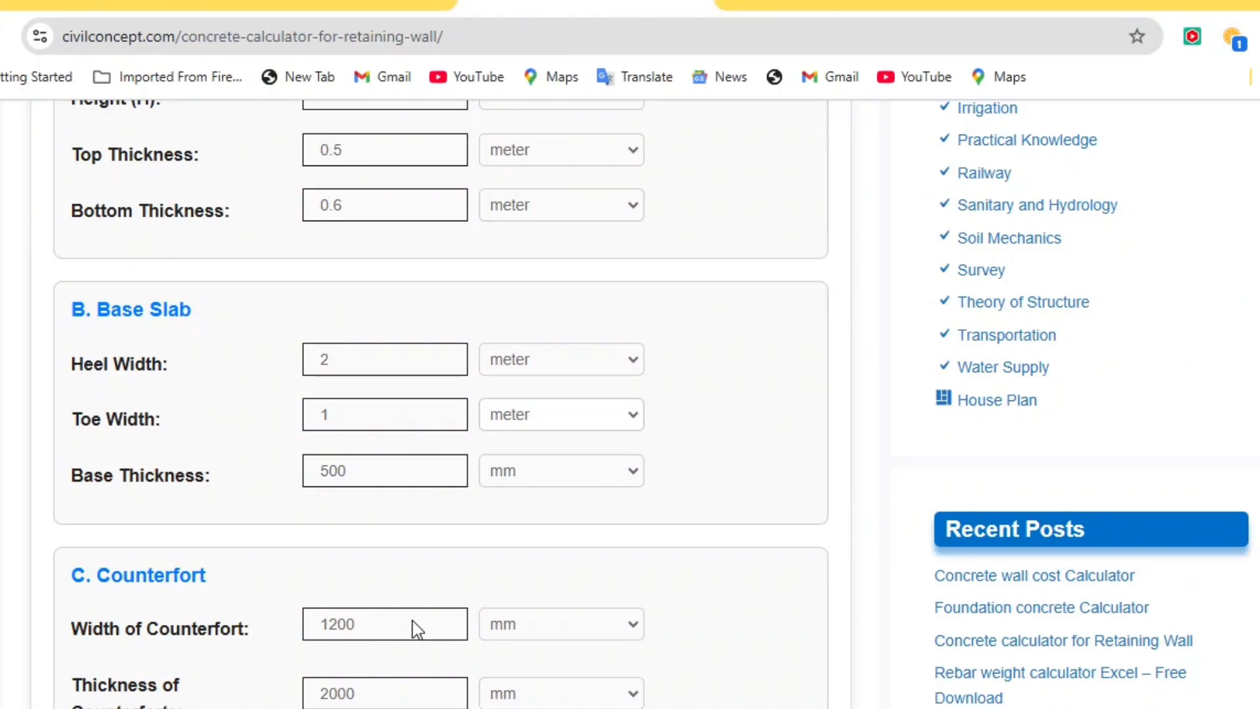
- Set the base thickness of the base slab to 0.5 meter
{"action": "left_click", "coordinate": [371, 473]}
{"action": "left_click_drag", "start_coordinate": [371, 473], "coordinate": [309, 473]}
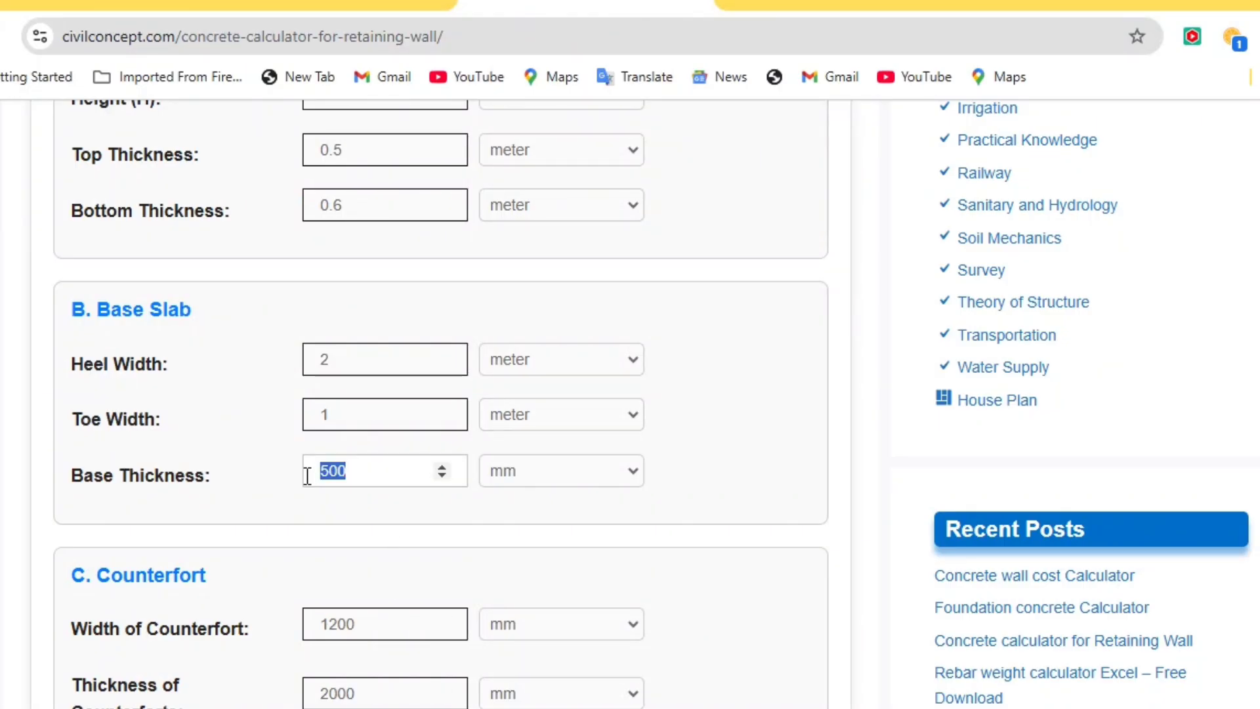
{"action": "type", "text": "0.5"}
{"action": "left_click", "coordinate": [544, 486]}
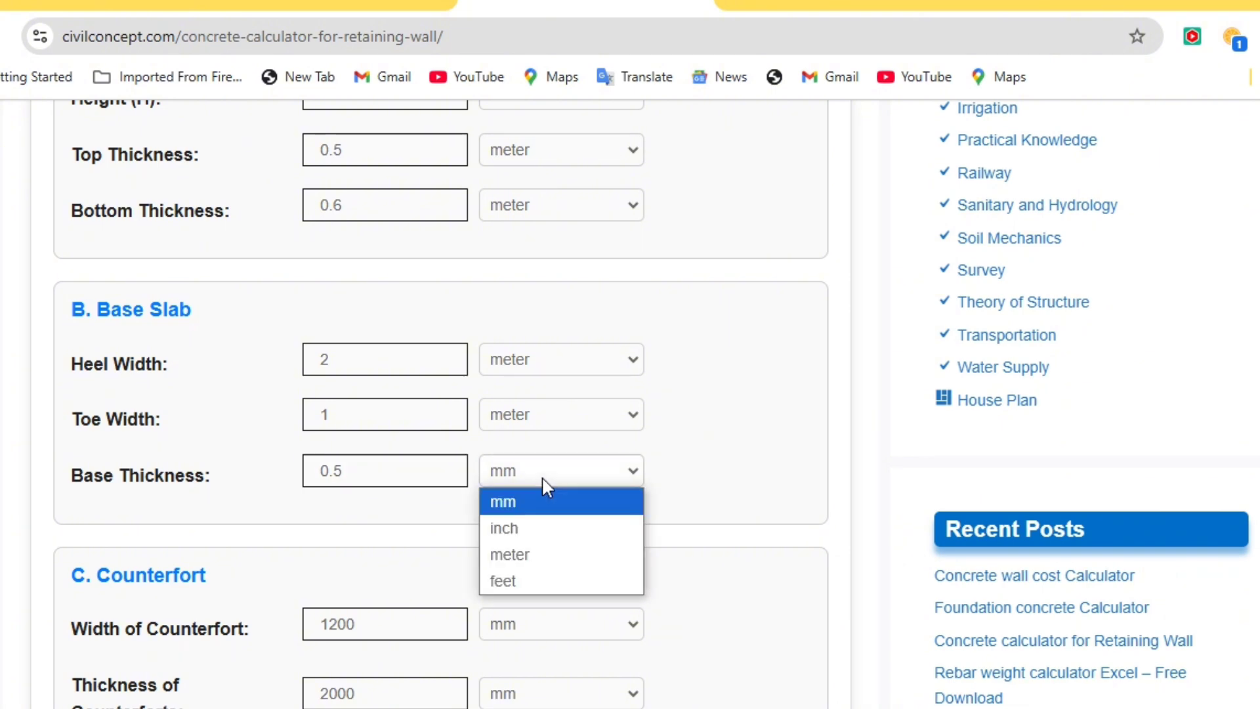
{"action": "left_click", "coordinate": [533, 552]}
- Set the width of the counterfort to 1.5 with the unit meter
{"action": "scroll", "coordinate": [563, 532], "scroll_direction": "down", "scroll_amount": 5}
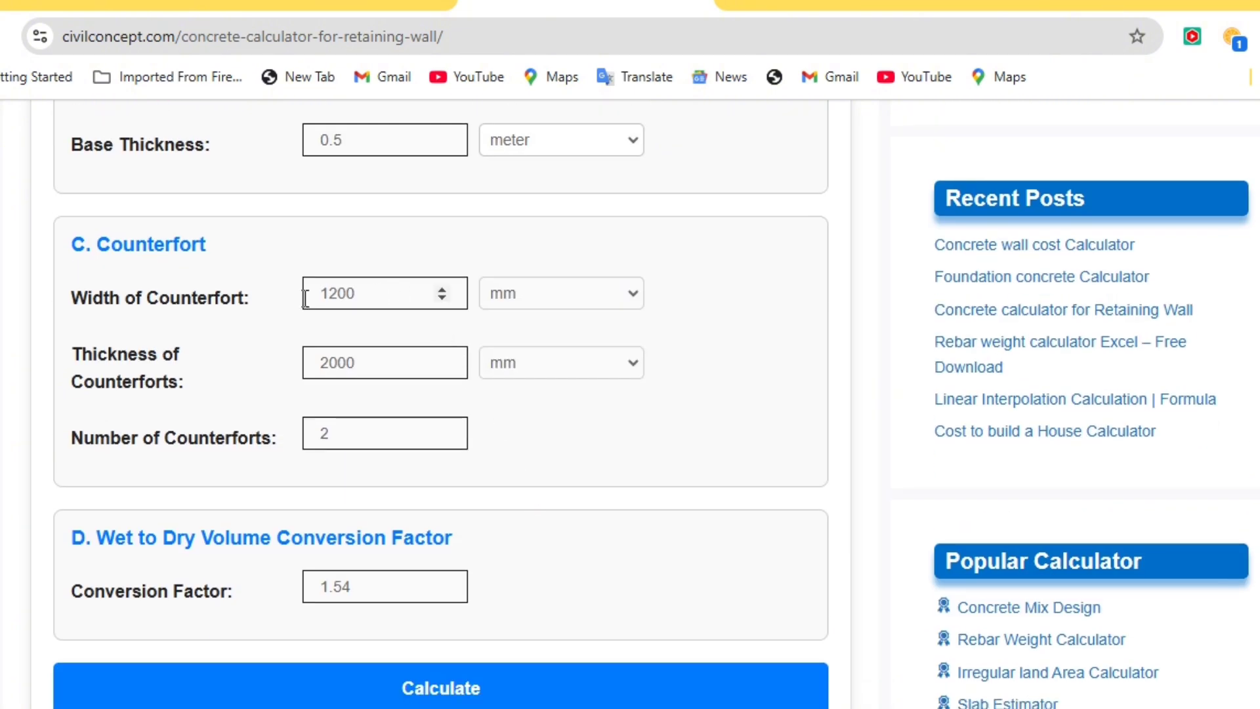
{"action": "left_click", "coordinate": [366, 297]}
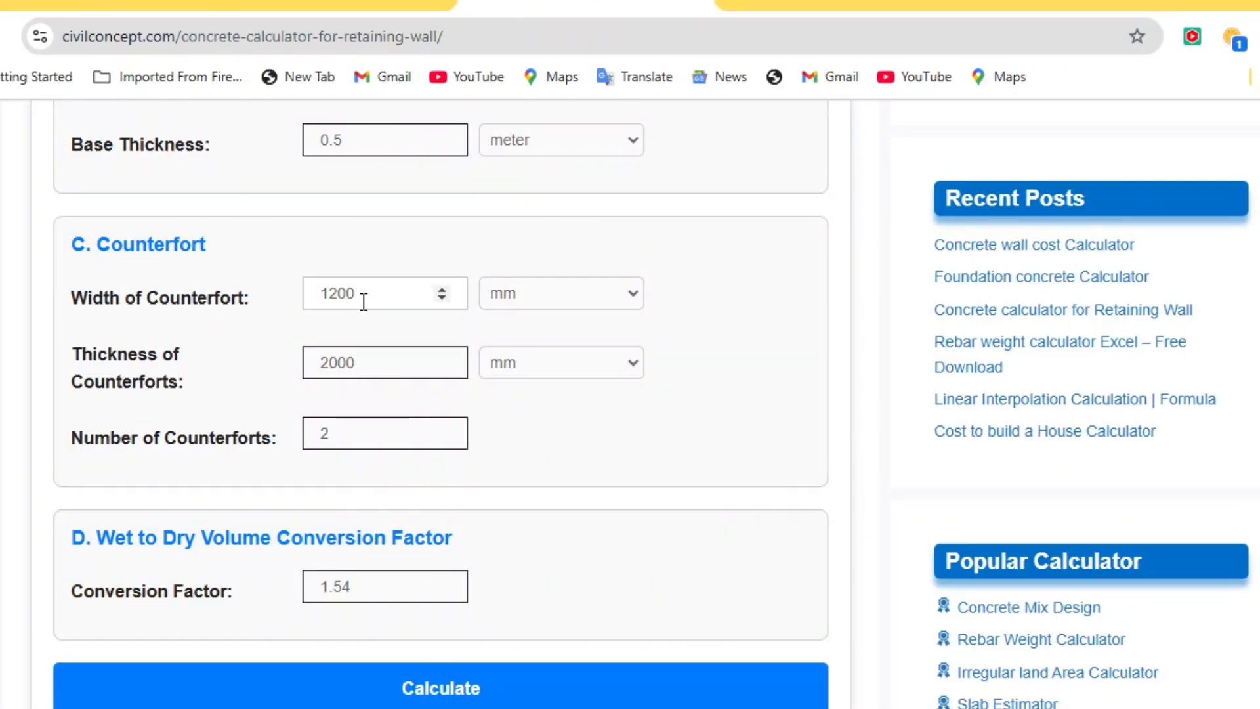
{"action": "left_click_drag", "start_coordinate": [363, 302], "coordinate": [319, 301]}
{"action": "type", "text": "1.5"}
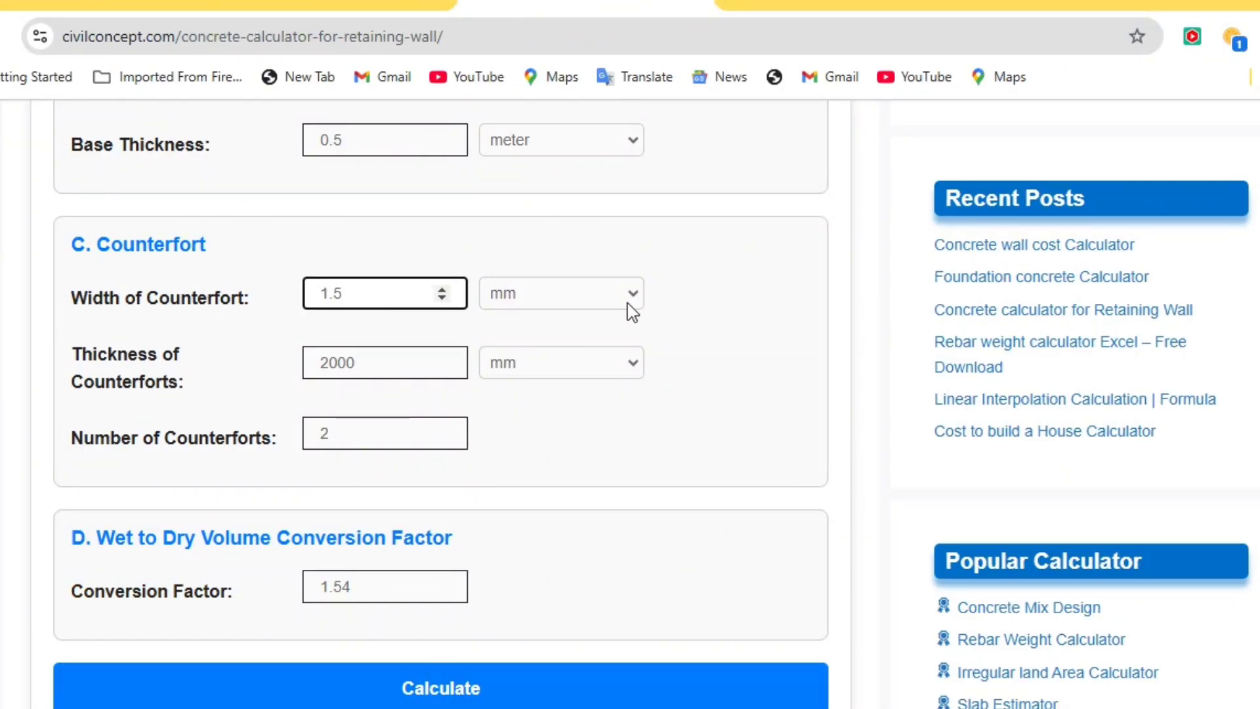
{"action": "left_click", "coordinate": [627, 303]}
{"action": "left_click", "coordinate": [617, 372]}
- Check the counterfort thickness on the PowerPoint problem slide and set the calculator's thickness of counterforts to 2 meter
{"action": "left_click", "coordinate": [441, 359]}
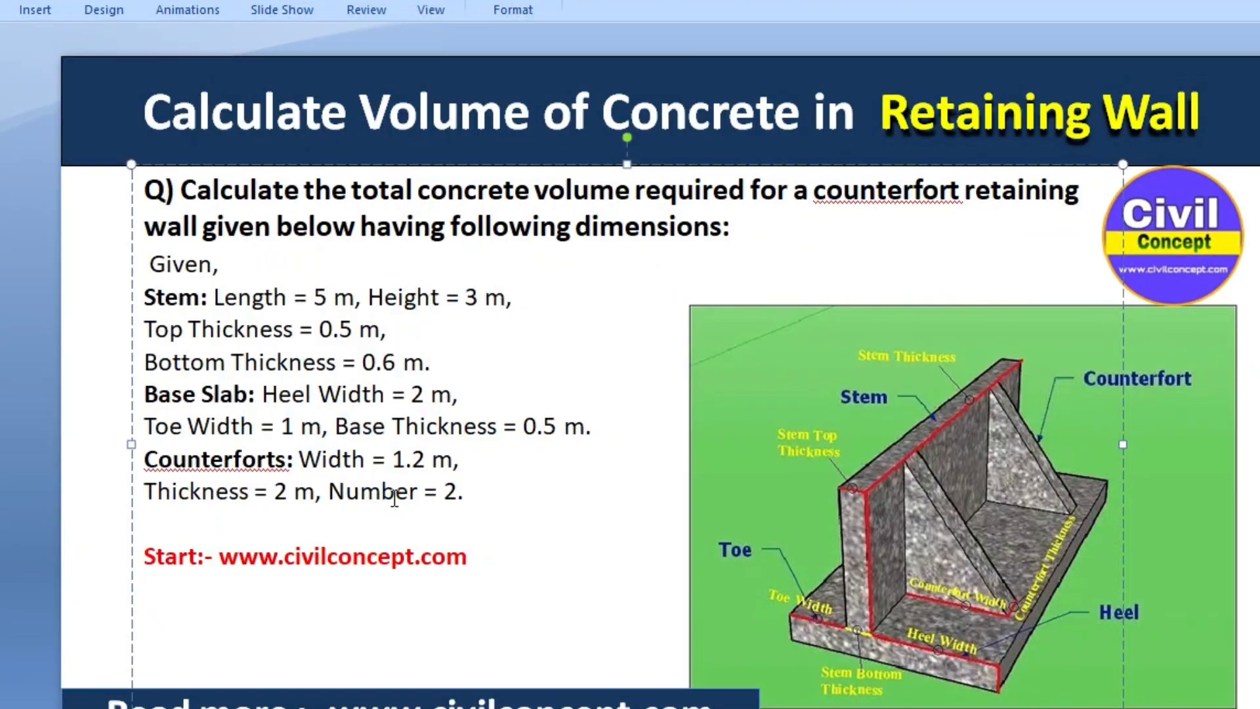
{"action": "left_click", "coordinate": [322, 493]}
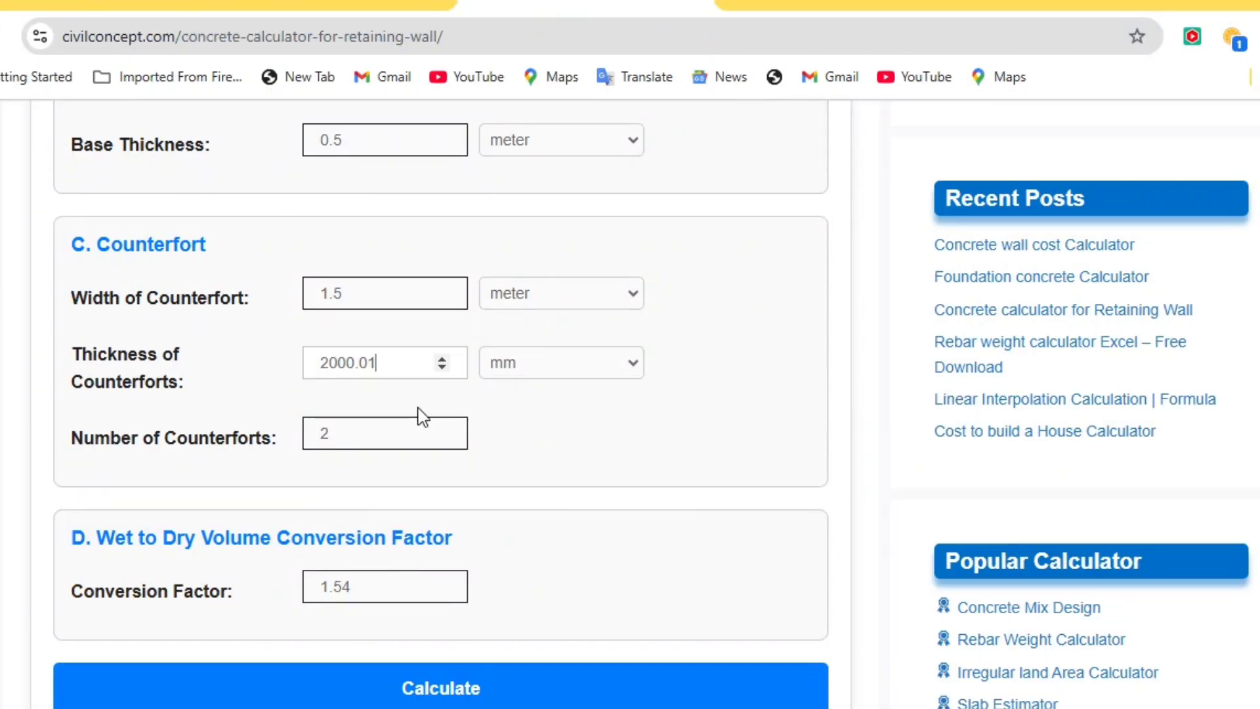
{"action": "left_click_drag", "start_coordinate": [385, 363], "coordinate": [305, 359]}
{"action": "type", "text": "2"}
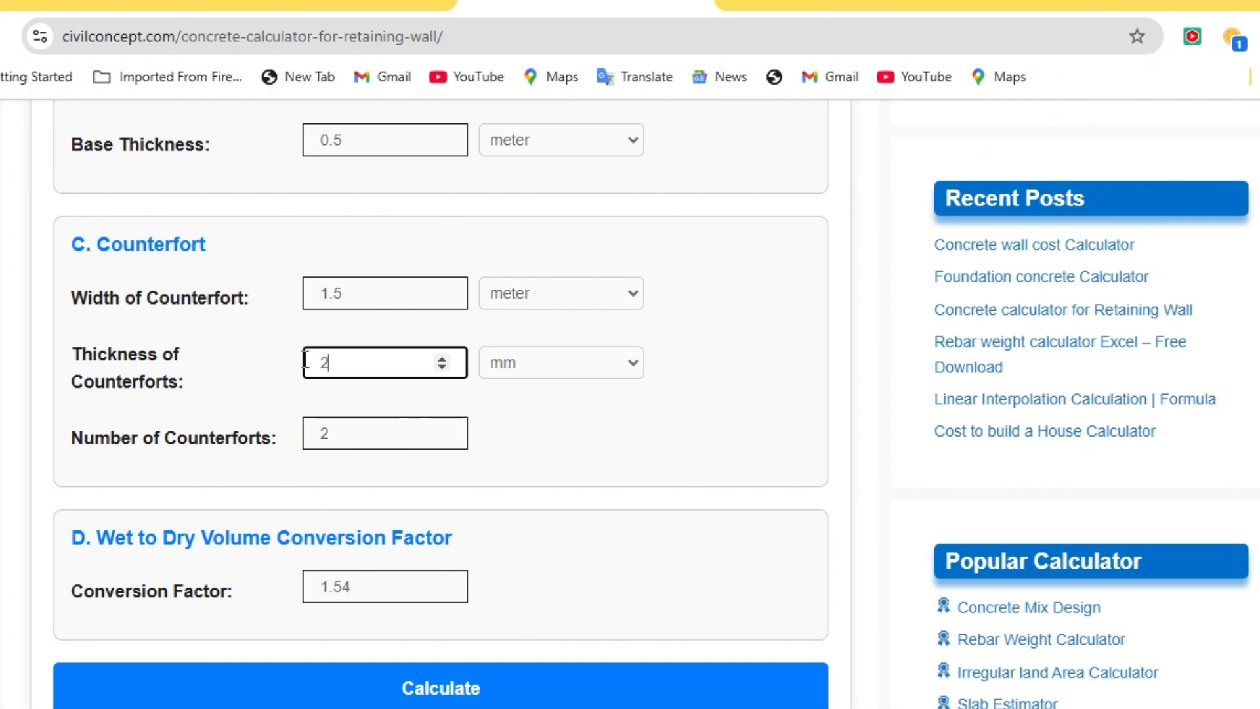
{"action": "left_click", "coordinate": [630, 364]}
{"action": "left_click", "coordinate": [580, 447]}
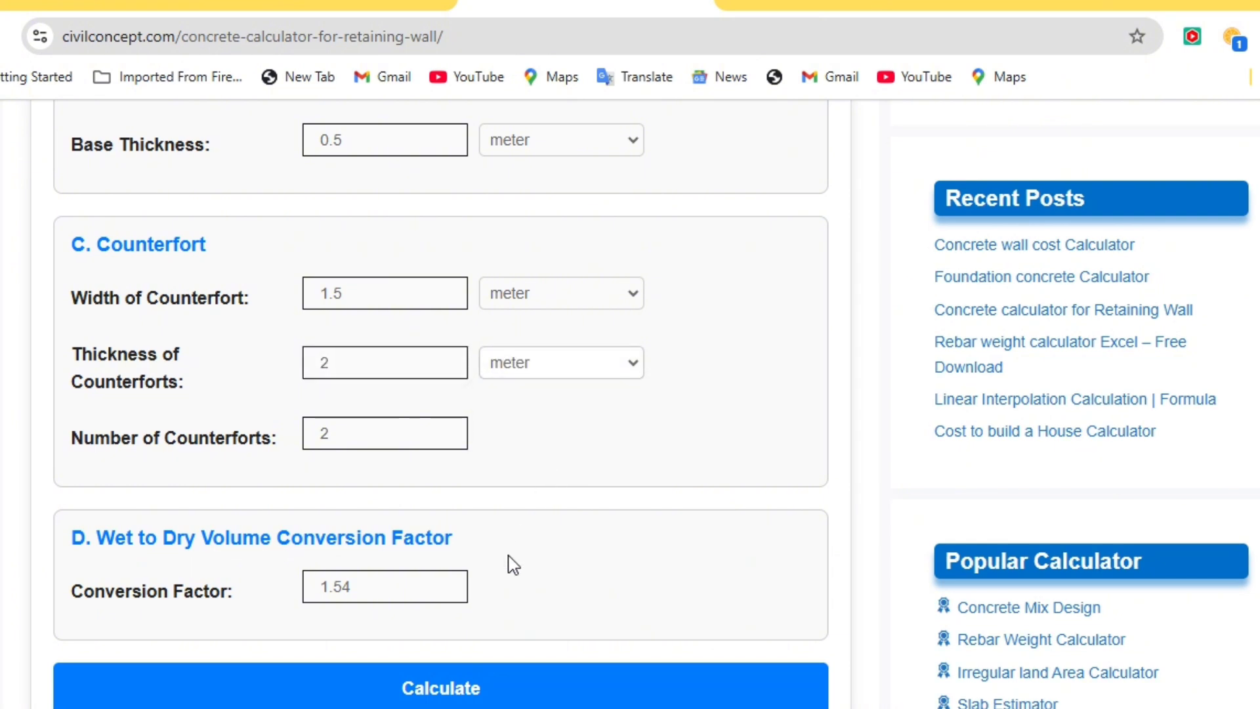
- Review the number of counterforts and the wet to dry volume conversion factor in the calculator
{"action": "left_click", "coordinate": [360, 438]}
{"action": "left_click", "coordinate": [619, 467]}
{"action": "left_click", "coordinate": [341, 427]}
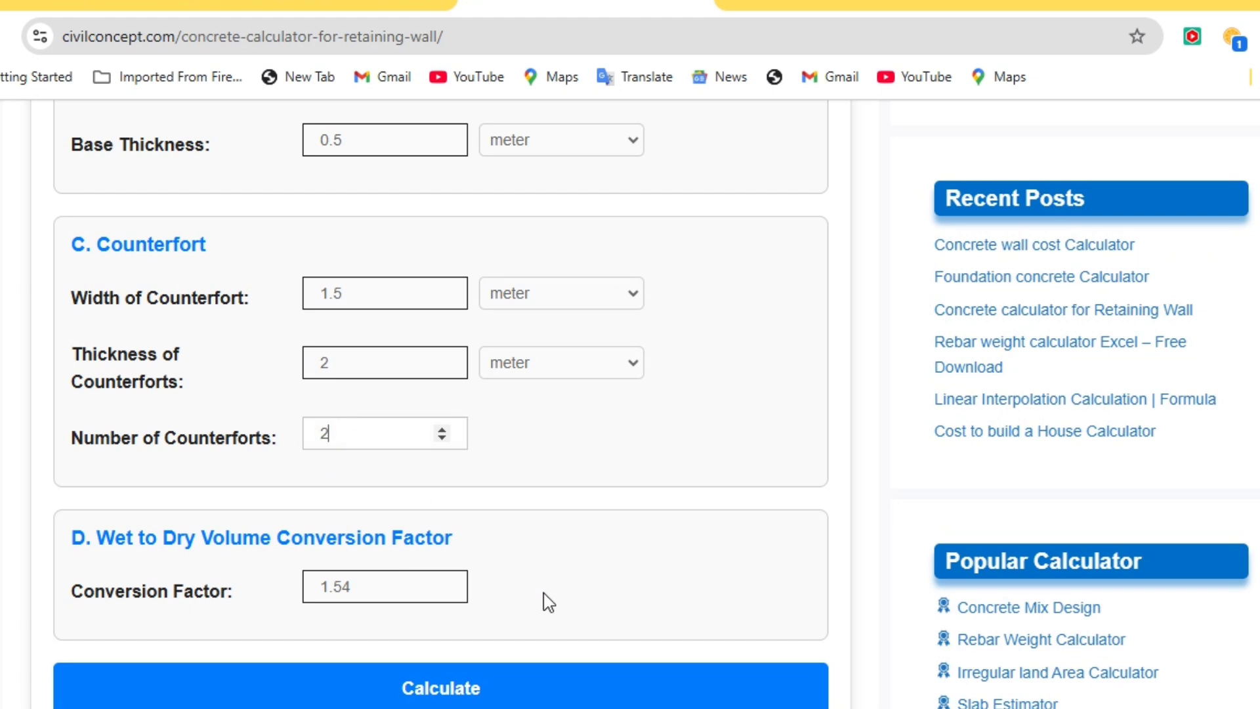
{"action": "left_click_drag", "start_coordinate": [338, 435], "coordinate": [281, 431]}
{"action": "left_click", "coordinate": [589, 472]}
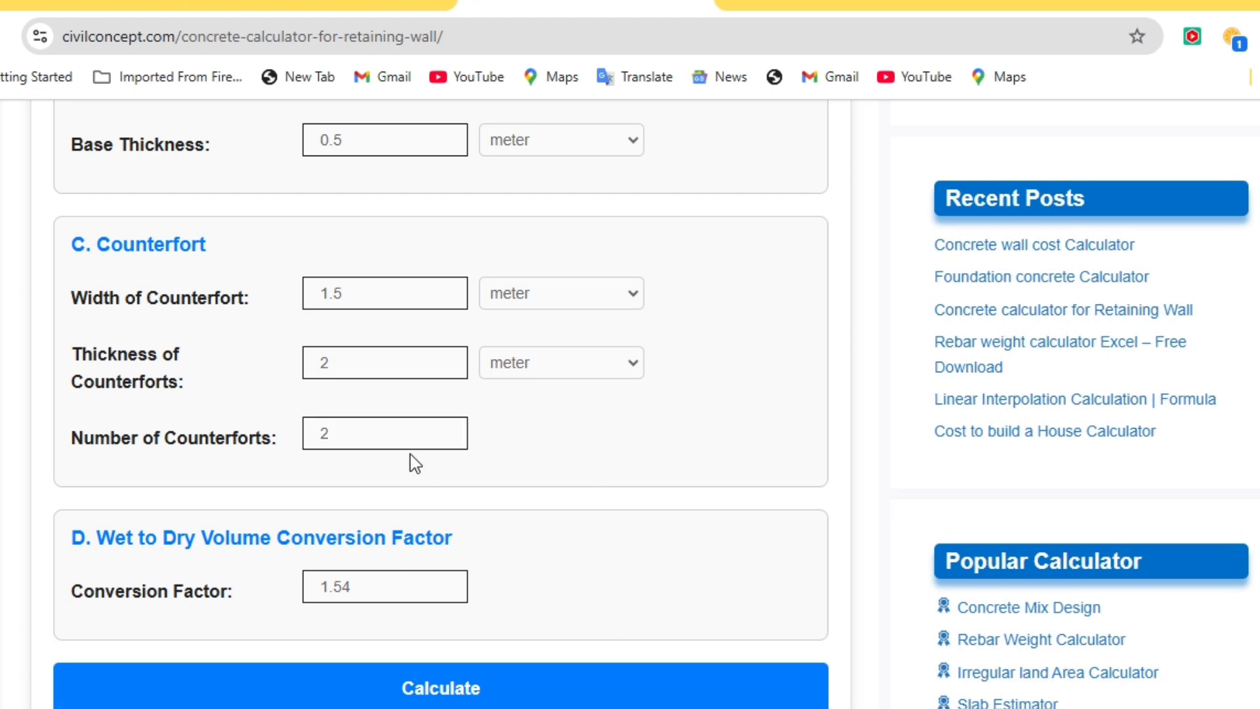
{"action": "scroll", "coordinate": [385, 464], "scroll_direction": "down", "scroll_amount": 3}
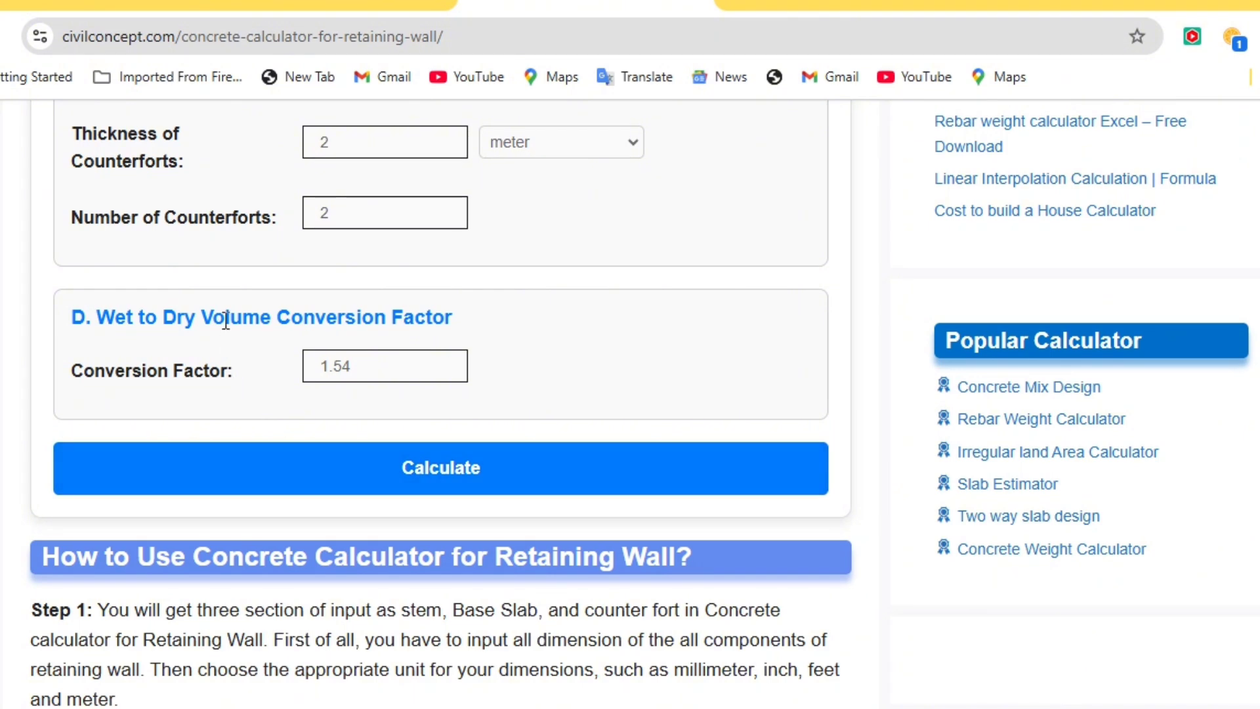
{"action": "left_click_drag", "start_coordinate": [464, 326], "coordinate": [79, 309]}
{"action": "left_click", "coordinate": [572, 335]}
{"action": "left_click_drag", "start_coordinate": [98, 318], "coordinate": [472, 321]}
{"action": "left_click", "coordinate": [536, 333]}
{"action": "left_click_drag", "start_coordinate": [365, 369], "coordinate": [304, 374]}
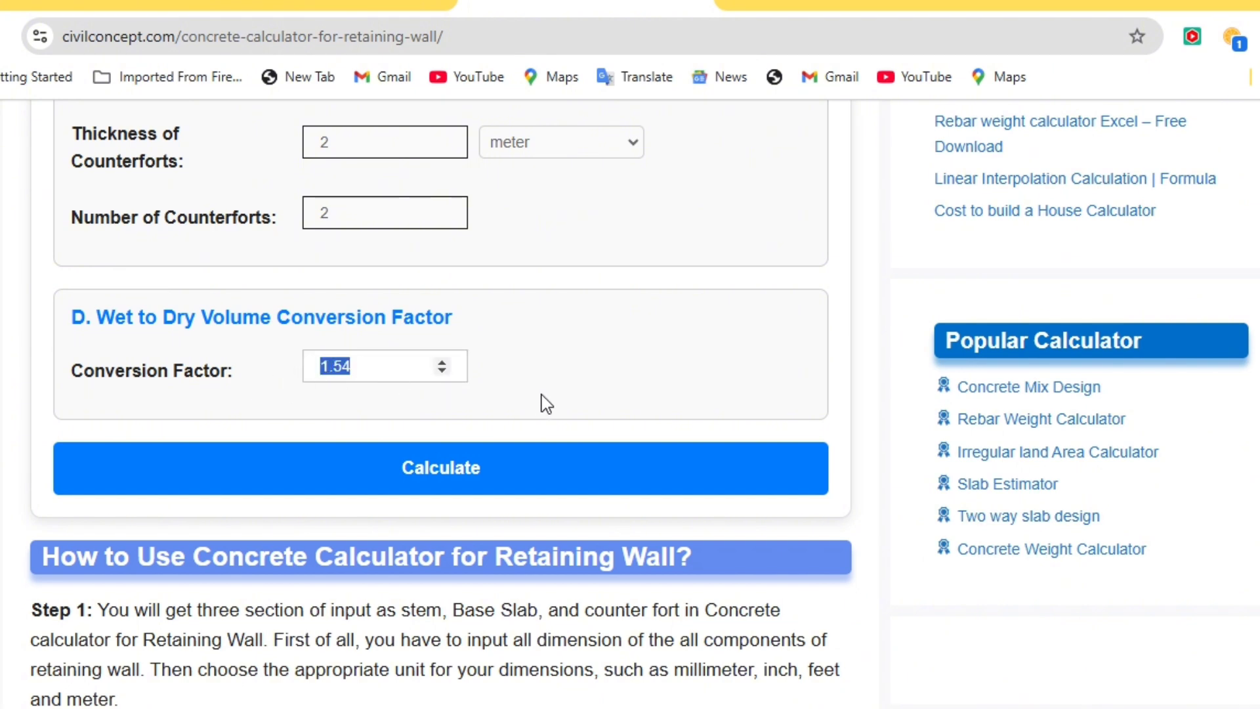
{"action": "left_click", "coordinate": [488, 383]}
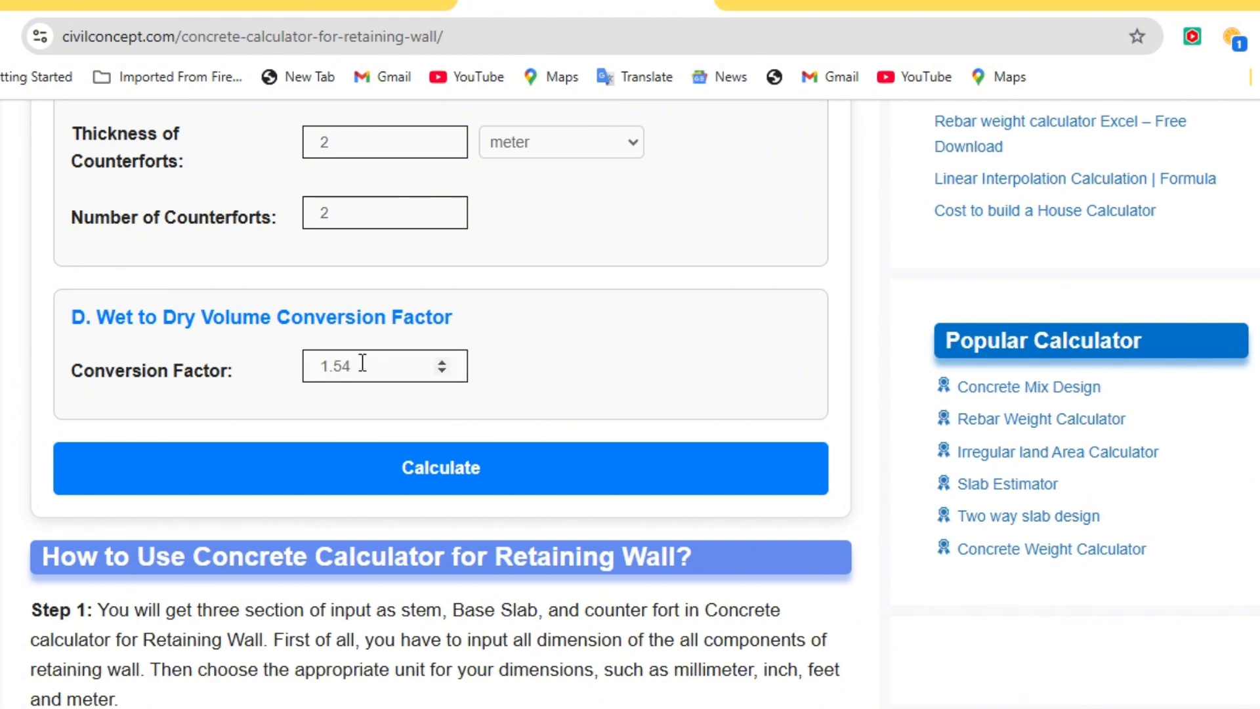
- Set the wet to dry conversion factor to 1.52 and calculate the retaining wall's concrete volumes
{"action": "left_click_drag", "start_coordinate": [361, 365], "coordinate": [243, 373]}
{"action": "type", "text": "1.52"}
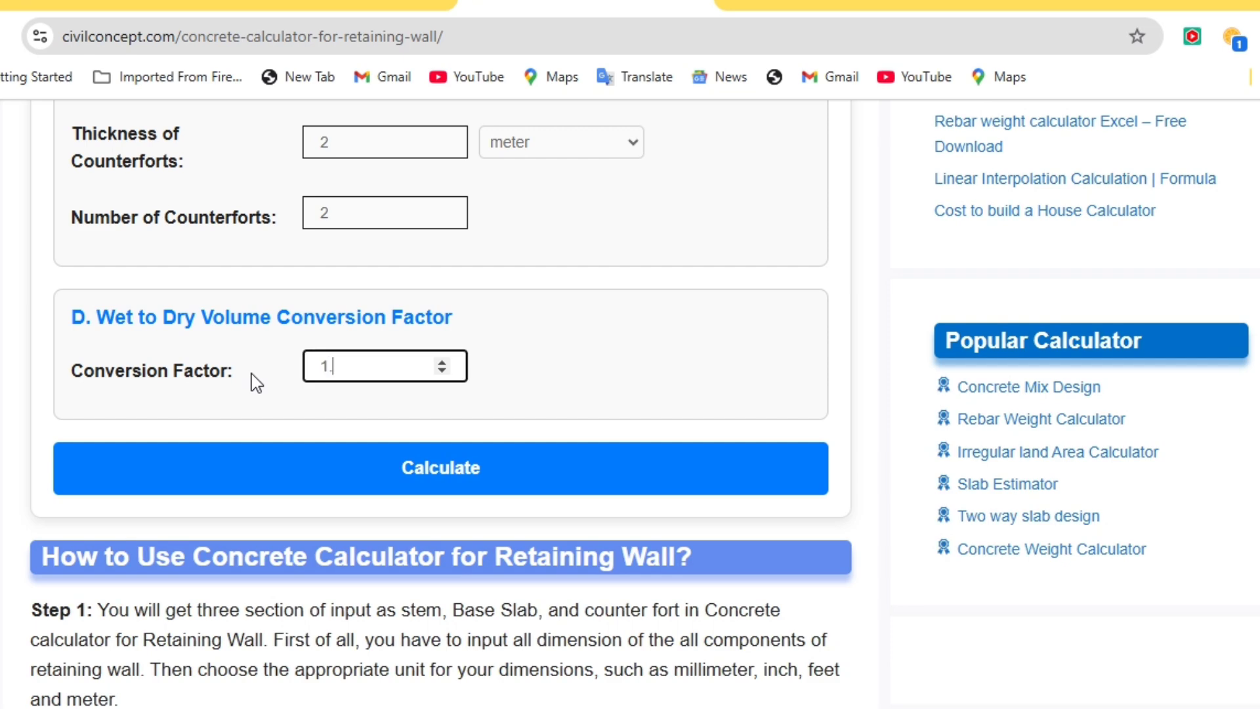
{"action": "left_click", "coordinate": [659, 361]}
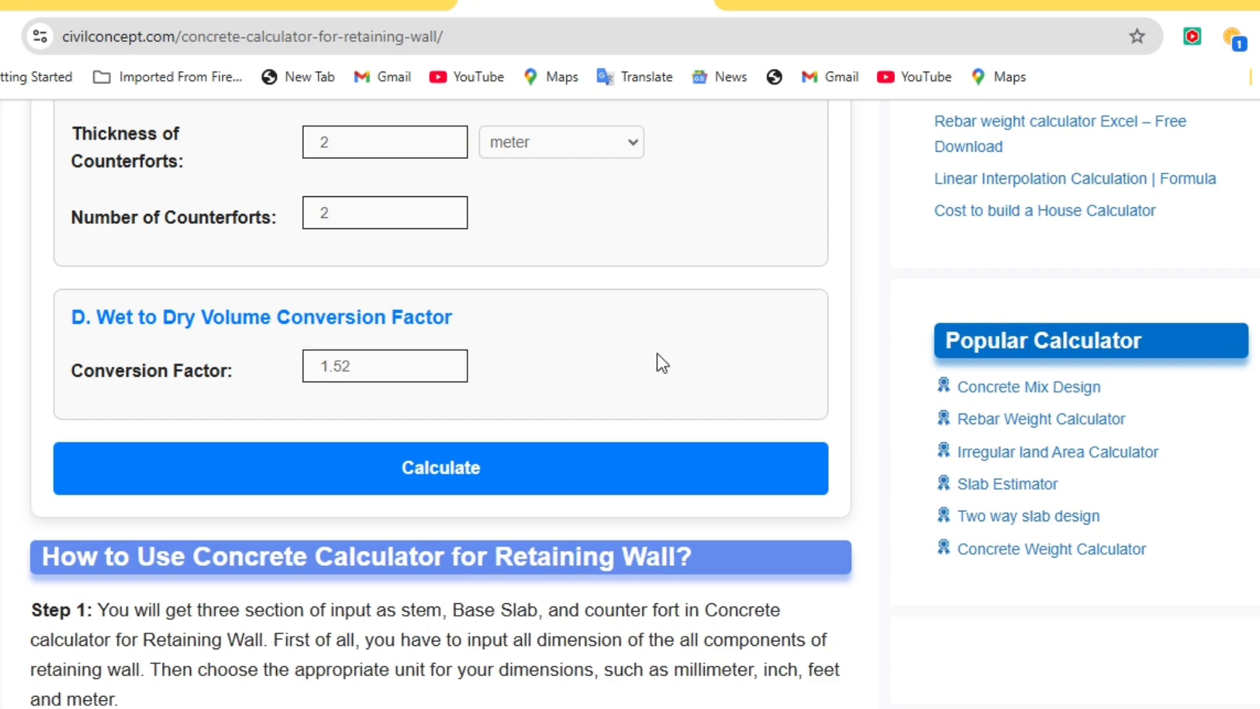
{"action": "scroll", "coordinate": [460, 381], "scroll_direction": "down", "scroll_amount": 2}
{"action": "left_click", "coordinate": [435, 371]}
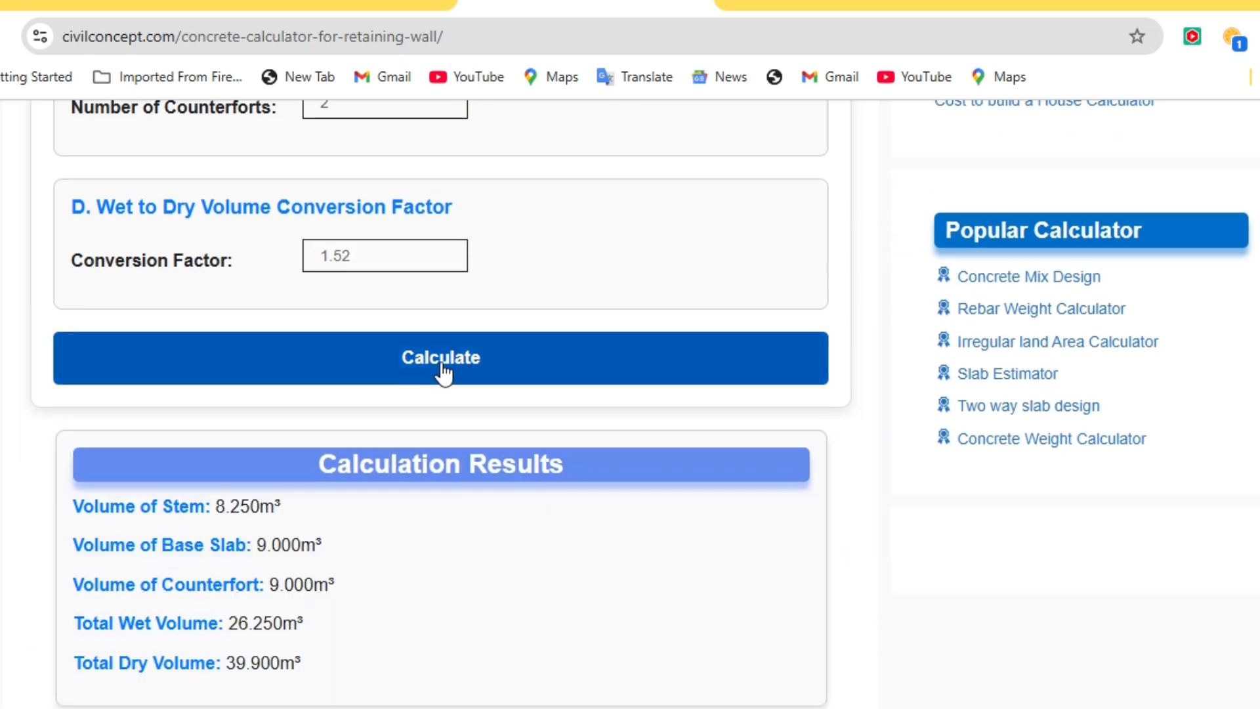
- Examine the calculation results for the stem, base slab and counterfort volumes and the total wet and dry volumes
{"action": "scroll", "coordinate": [445, 372], "scroll_direction": "down", "scroll_amount": 4}
{"action": "scroll", "coordinate": [394, 361], "scroll_direction": "up", "scroll_amount": 2}
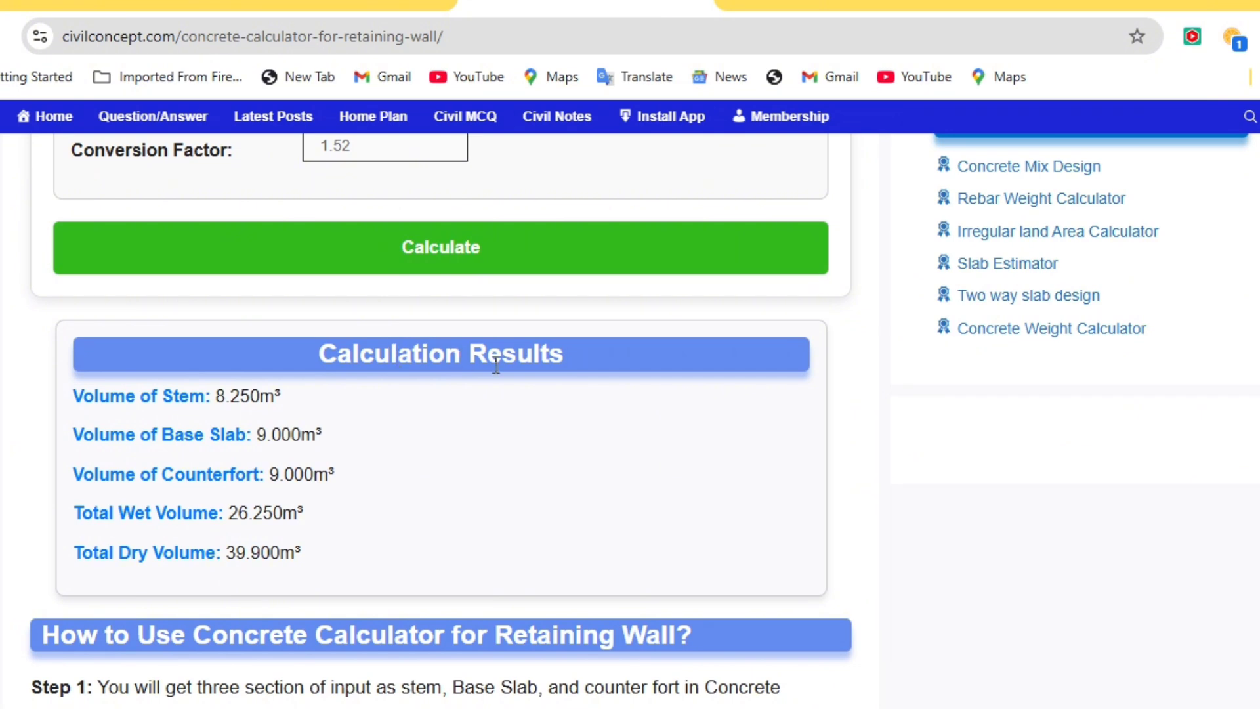
{"action": "left_click_drag", "start_coordinate": [576, 349], "coordinate": [325, 344]}
{"action": "left_click", "coordinate": [434, 388]}
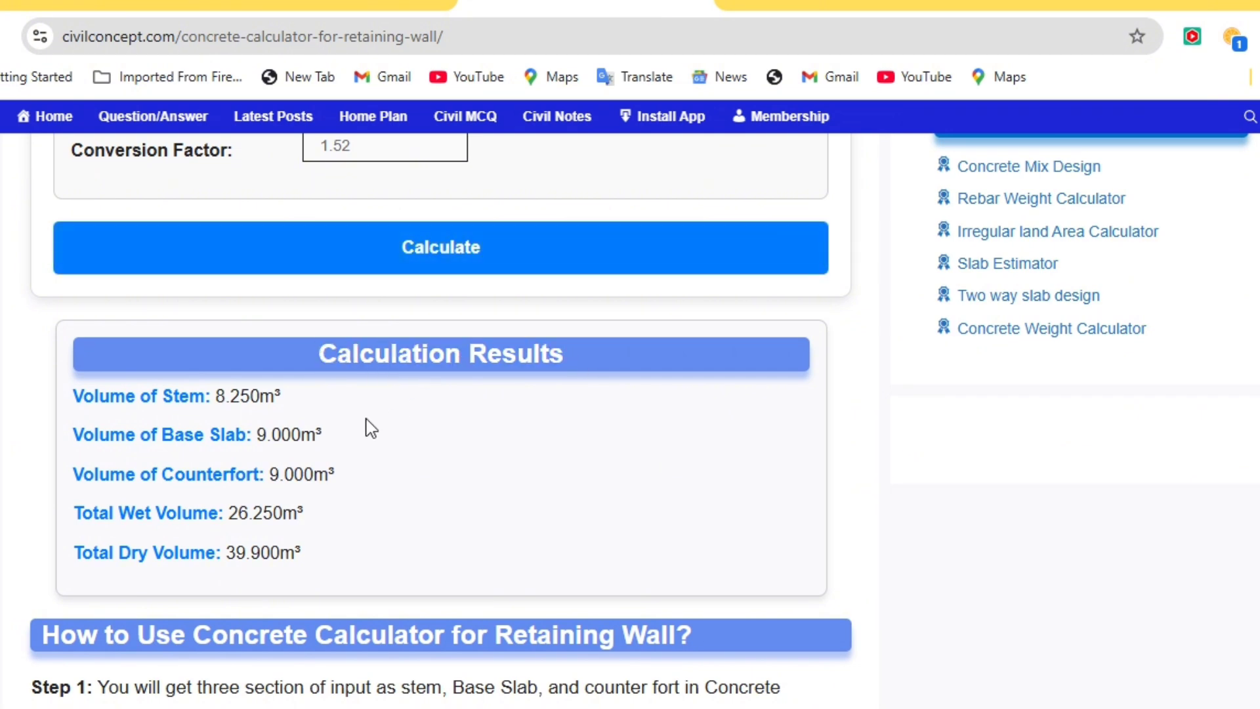
{"action": "left_click_drag", "start_coordinate": [308, 399], "coordinate": [85, 394]}
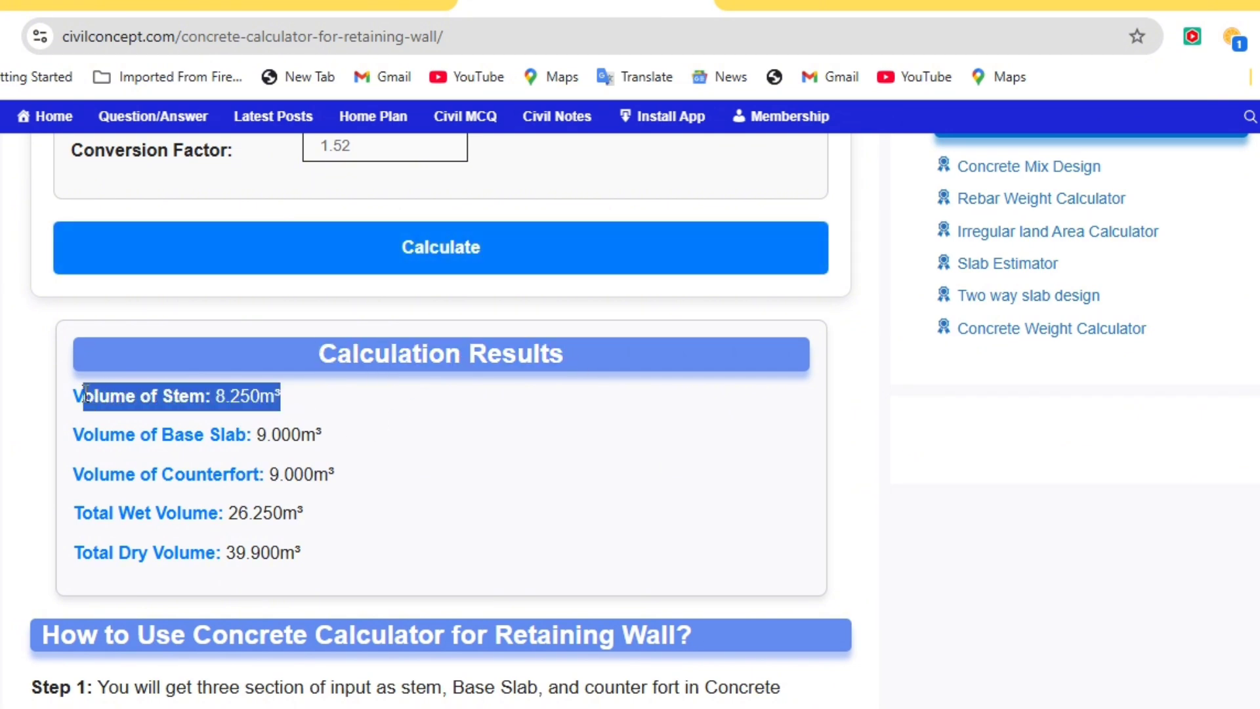
{"action": "left_click", "coordinate": [331, 470]}
{"action": "left_click_drag", "start_coordinate": [323, 437], "coordinate": [75, 445]}
{"action": "left_click_drag", "start_coordinate": [348, 475], "coordinate": [77, 475]}
{"action": "left_click_drag", "start_coordinate": [306, 514], "coordinate": [73, 519]}
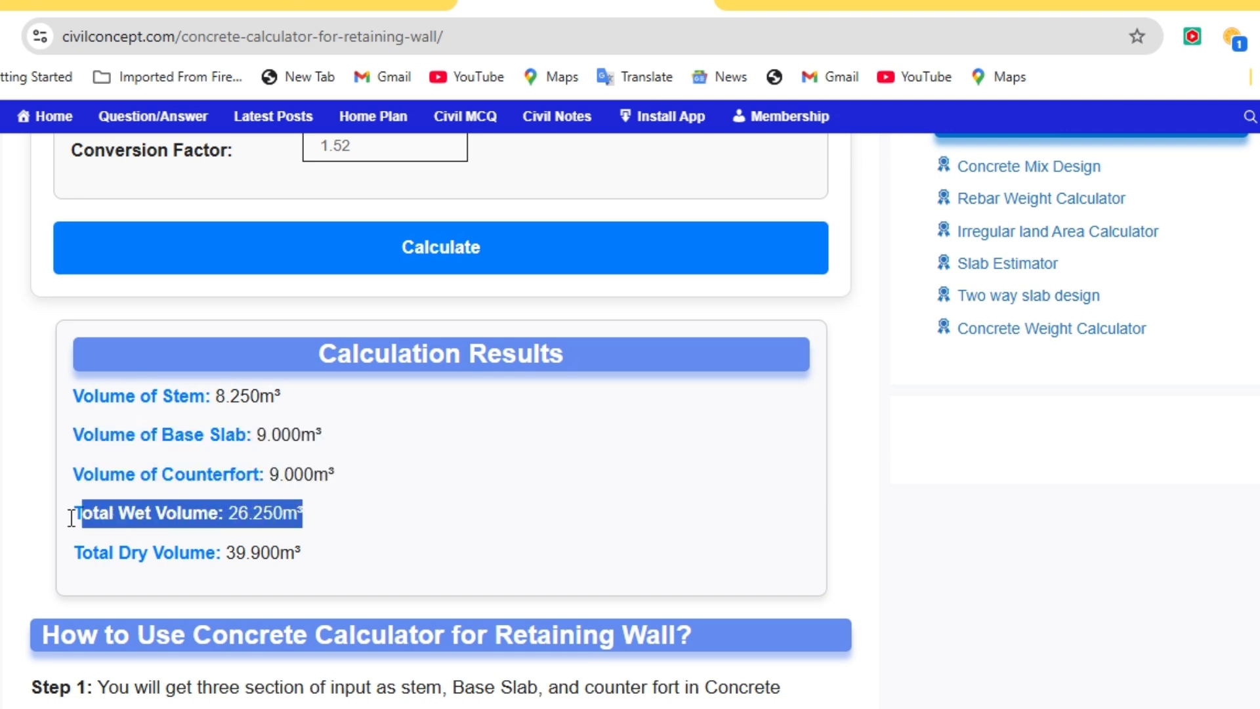
{"action": "scroll", "coordinate": [332, 518], "scroll_direction": "down", "scroll_amount": 3}
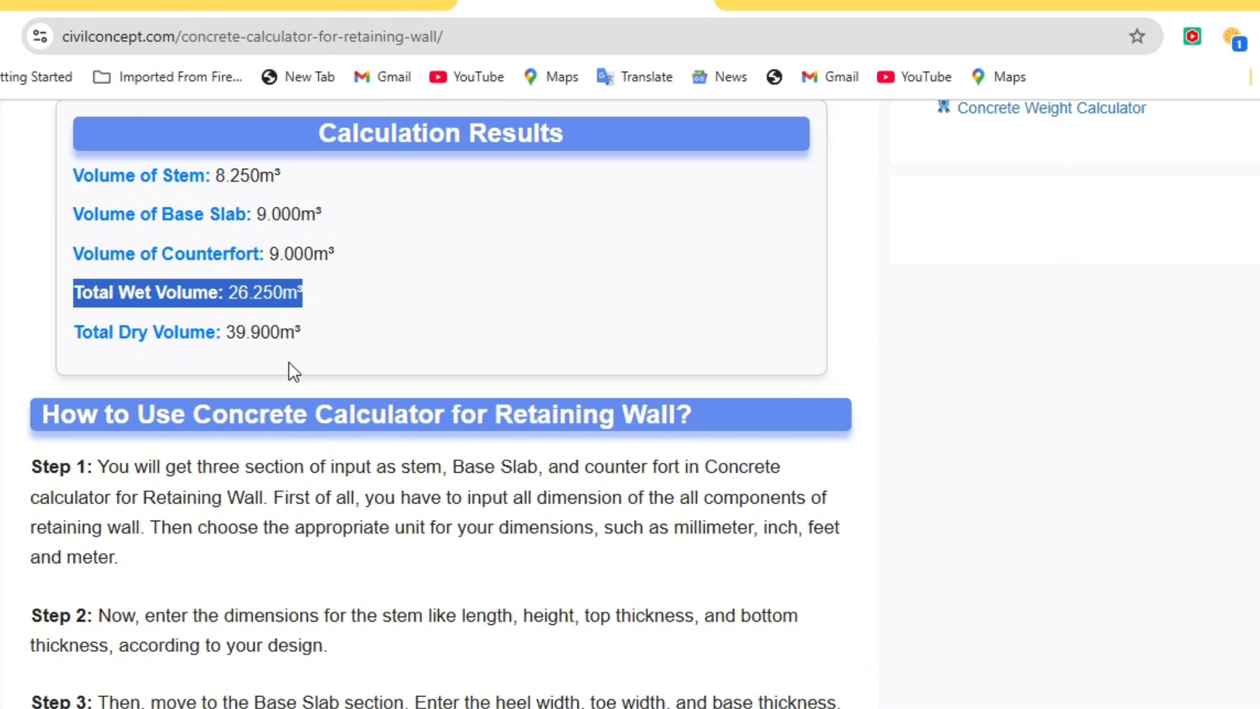
{"action": "left_click", "coordinate": [250, 358]}
{"action": "left_click_drag", "start_coordinate": [313, 334], "coordinate": [109, 321]}
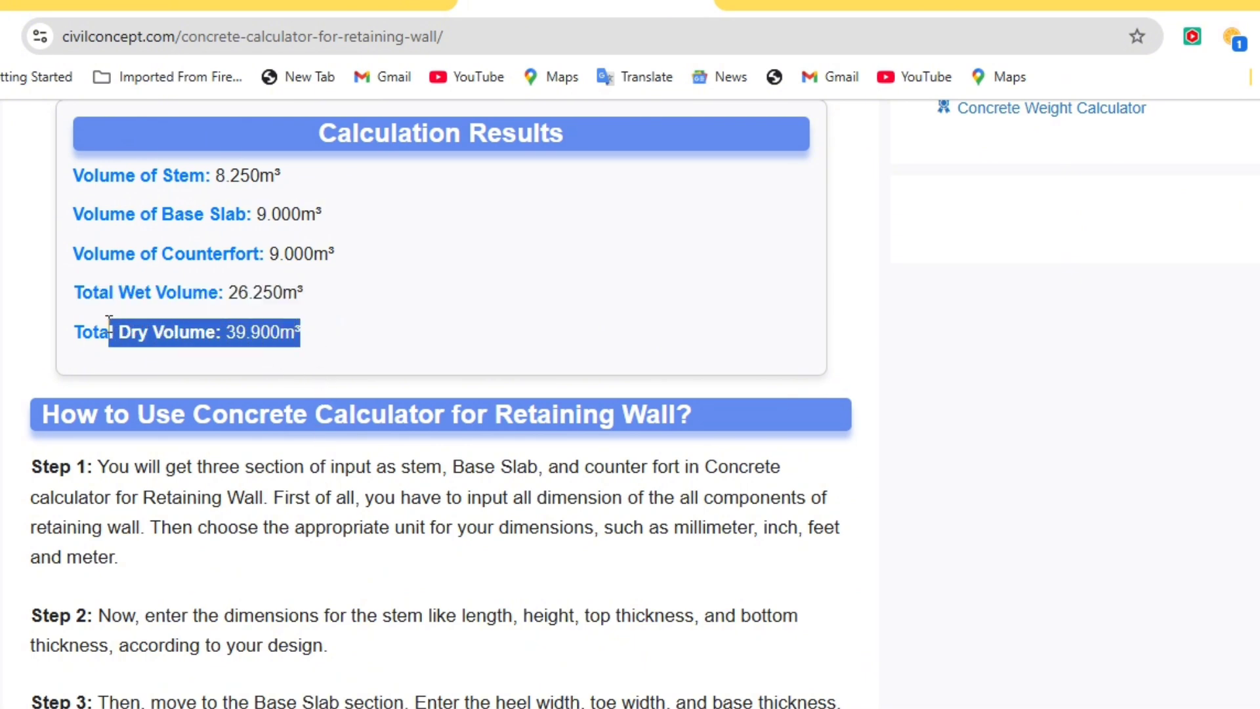
{"action": "left_click", "coordinate": [451, 350]}
{"action": "scroll", "coordinate": [467, 380], "scroll_direction": "up", "scroll_amount": 2}
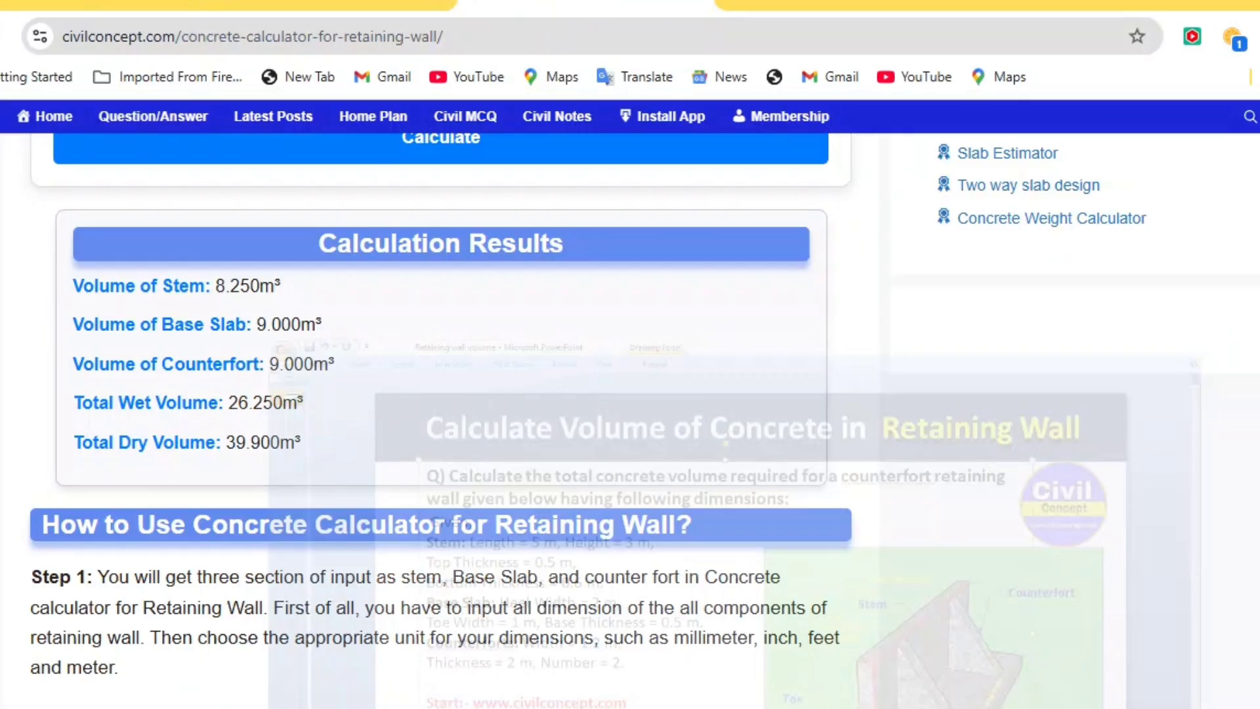
{"action": "scroll", "coordinate": [407, 421], "scroll_direction": "up", "scroll_amount": 2}
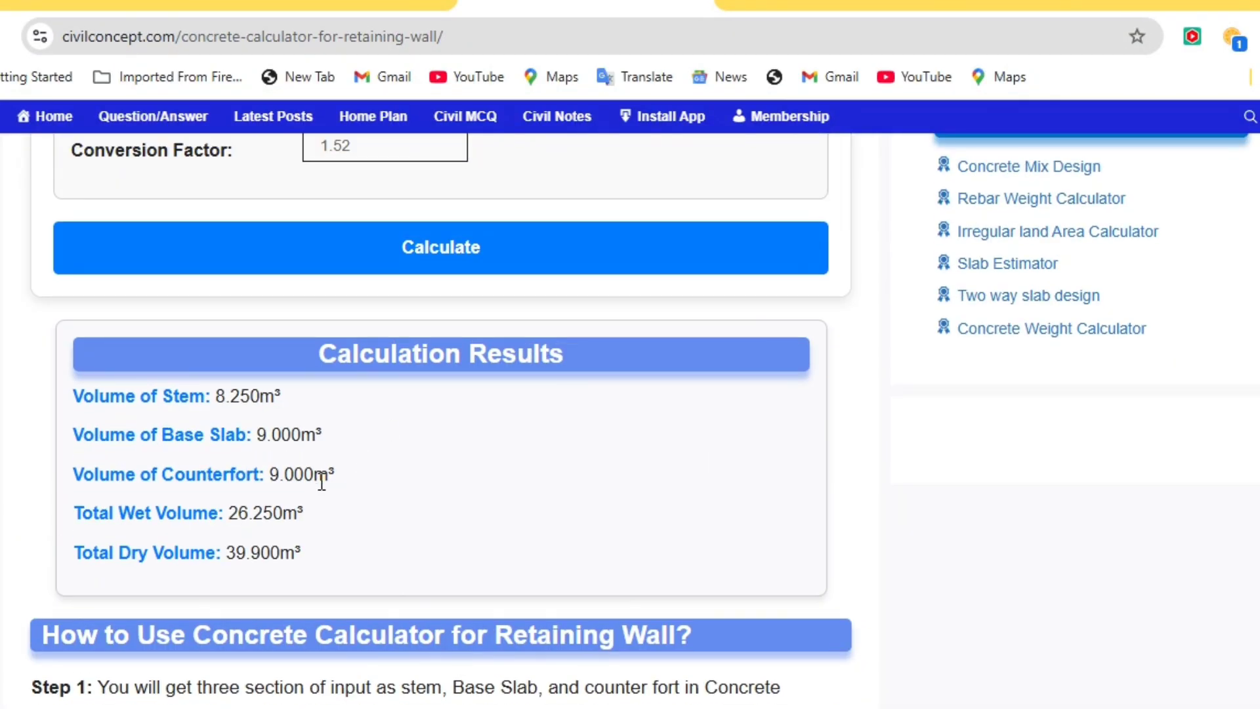
- Review the retaining wall calculator's usage instructions and the numerical example with its dimensions and labelled counterfort wall diagram
{"action": "scroll", "coordinate": [328, 433], "scroll_direction": "down", "scroll_amount": 5}
{"action": "scroll", "coordinate": [327, 423], "scroll_direction": "down", "scroll_amount": 3}
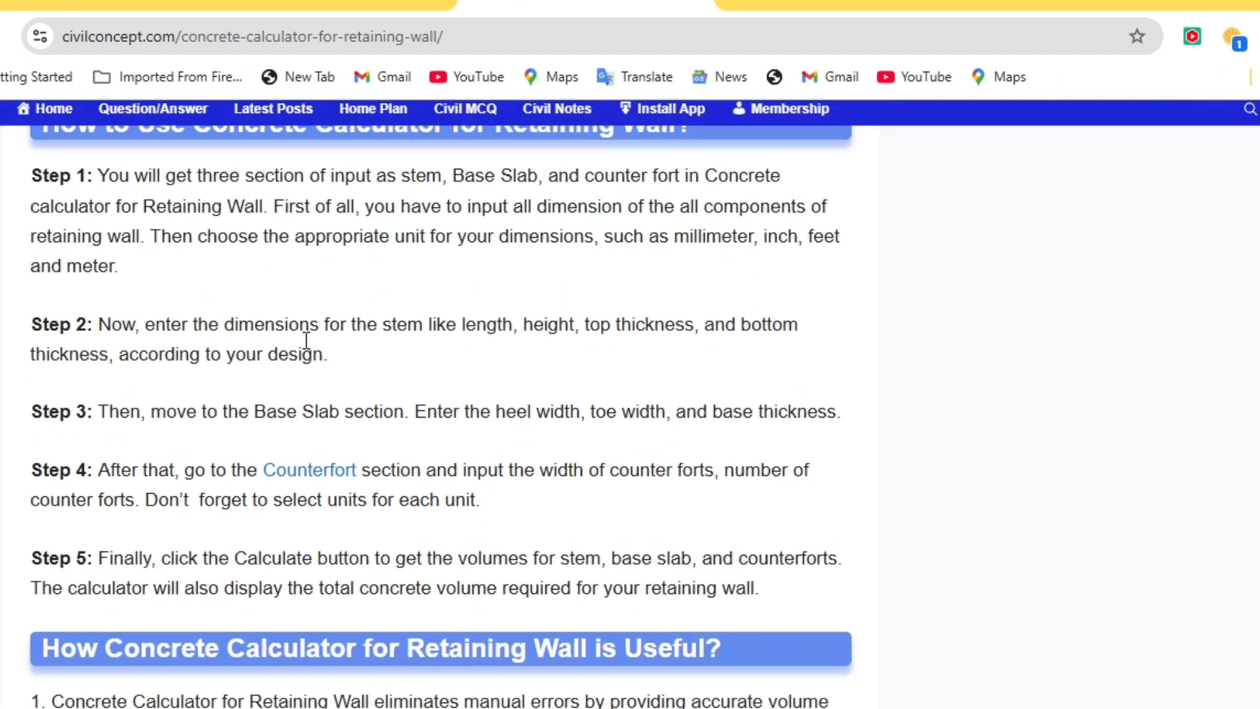
{"action": "scroll", "coordinate": [304, 349], "scroll_direction": "up", "scroll_amount": 1}
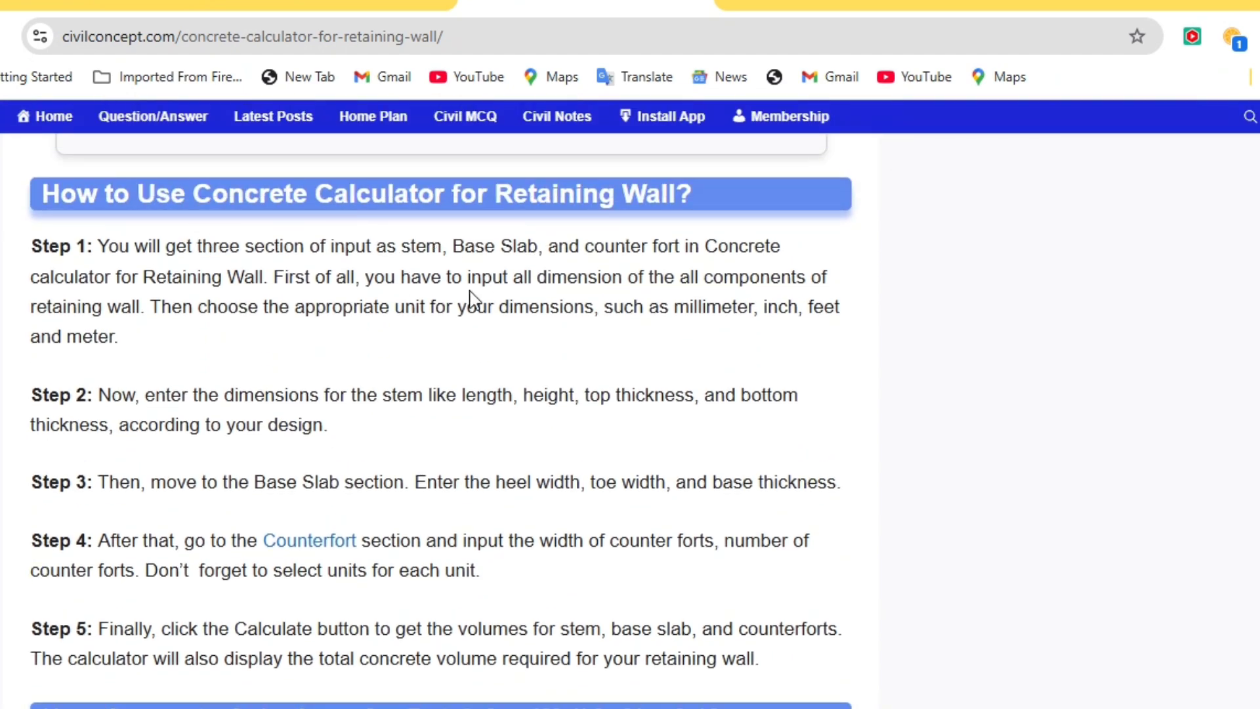
{"action": "scroll", "coordinate": [343, 319], "scroll_direction": "down", "scroll_amount": 20}
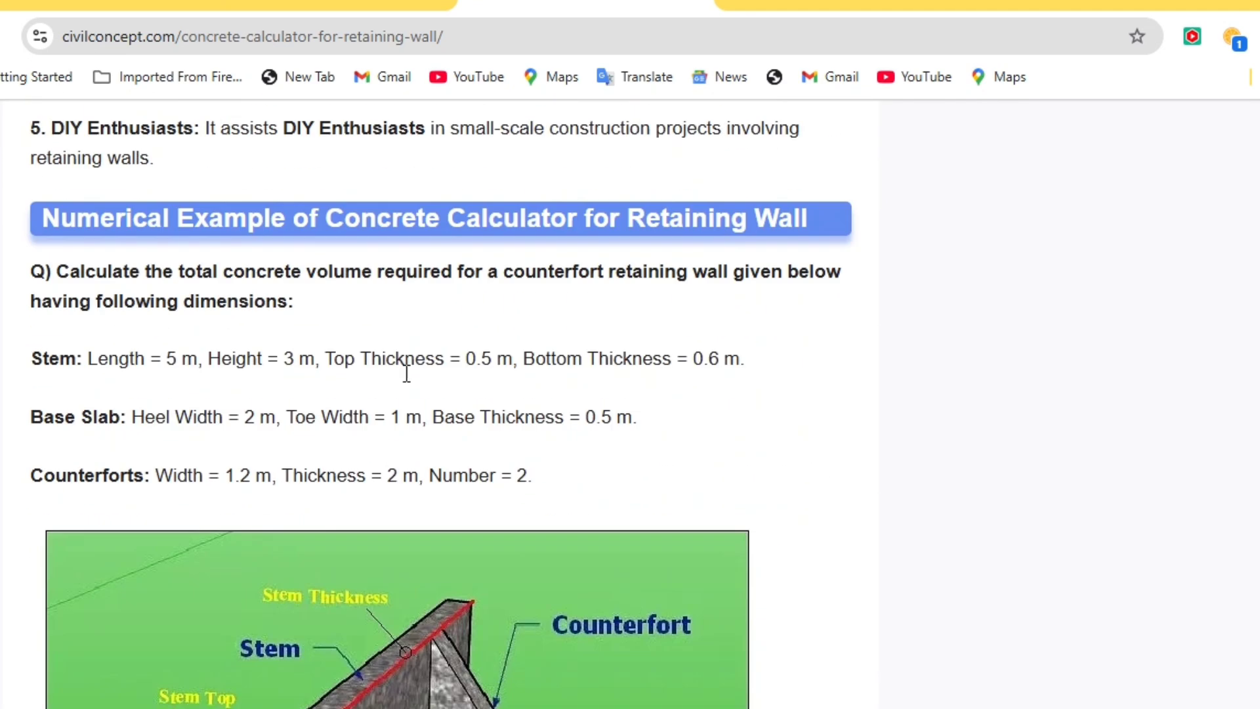
{"action": "scroll", "coordinate": [413, 366], "scroll_direction": "up", "scroll_amount": 1}
{"action": "scroll", "coordinate": [405, 303], "scroll_direction": "down", "scroll_amount": 3}
{"action": "scroll", "coordinate": [486, 315], "scroll_direction": "up", "scroll_amount": 2}
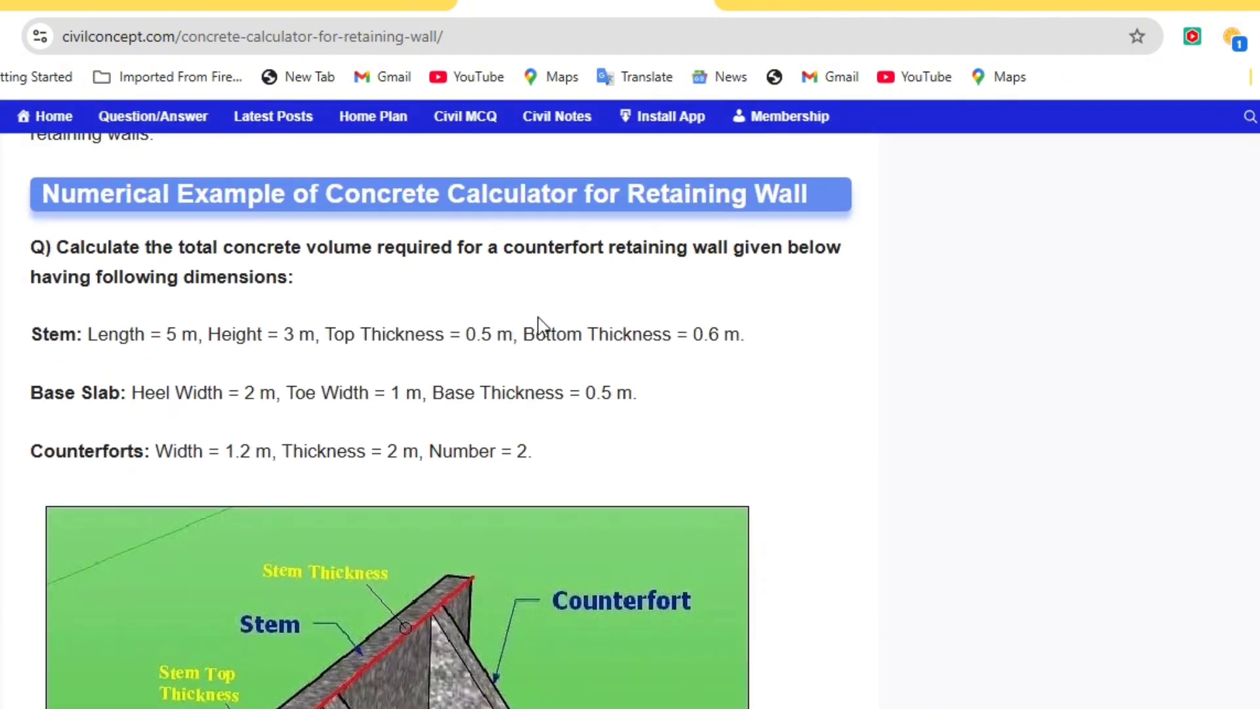
{"action": "scroll", "coordinate": [506, 387], "scroll_direction": "down", "scroll_amount": 3}
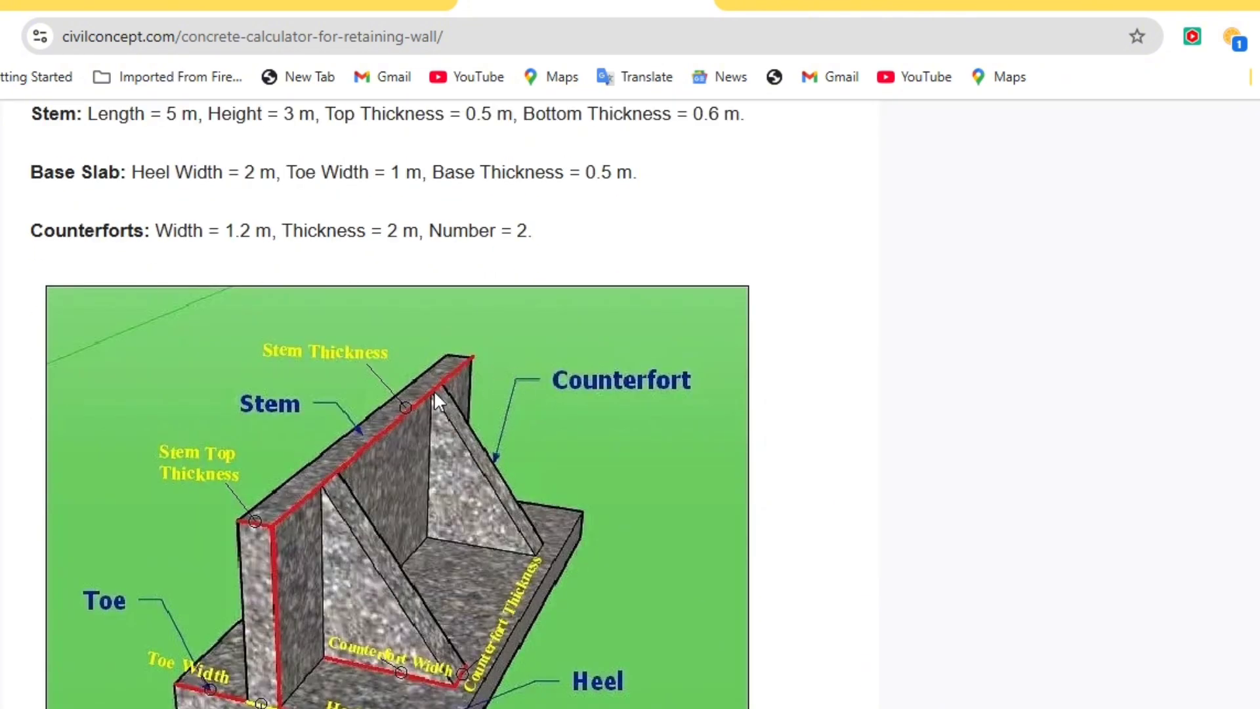
{"action": "scroll", "coordinate": [435, 393], "scroll_direction": "down", "scroll_amount": 3}
- Examine the worked stem and base slab volume calculations on the web page, and return to the problem text on the PowerPoint slide
{"action": "scroll", "coordinate": [467, 382], "scroll_direction": "down", "scroll_amount": 20}
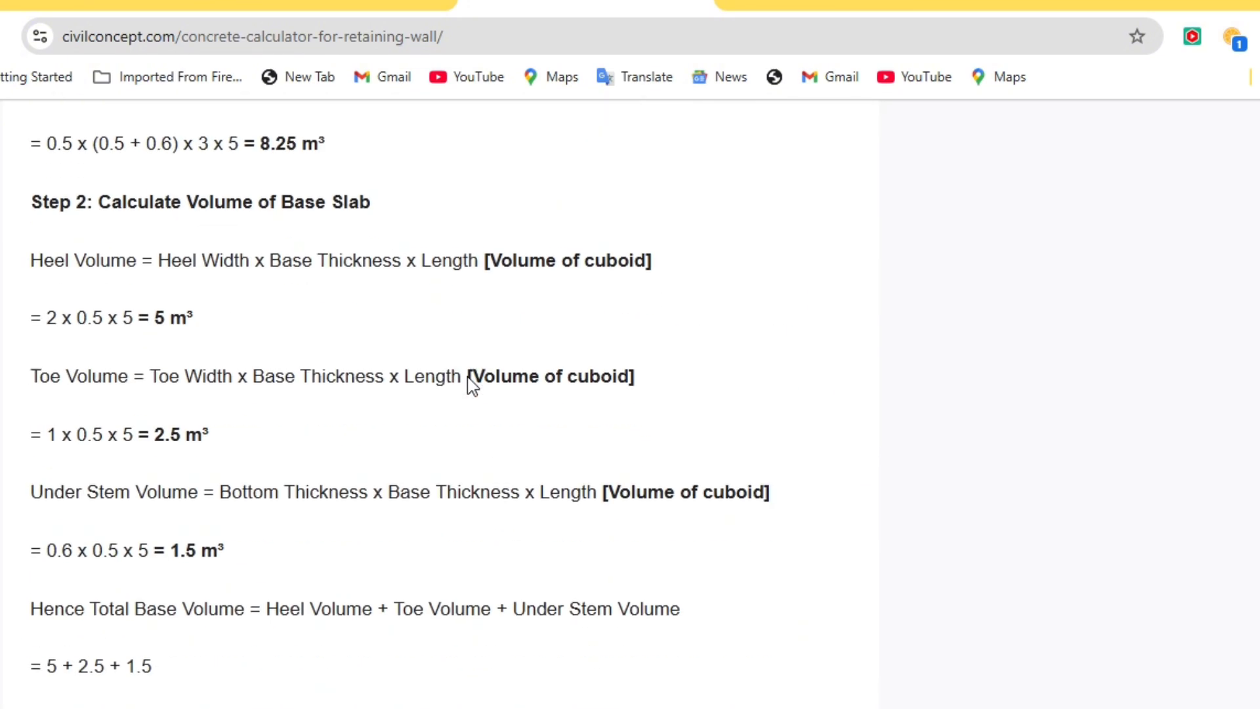
{"action": "scroll", "coordinate": [467, 385], "scroll_direction": "down", "scroll_amount": 5}
{"action": "scroll", "coordinate": [481, 388], "scroll_direction": "up", "scroll_amount": 20}
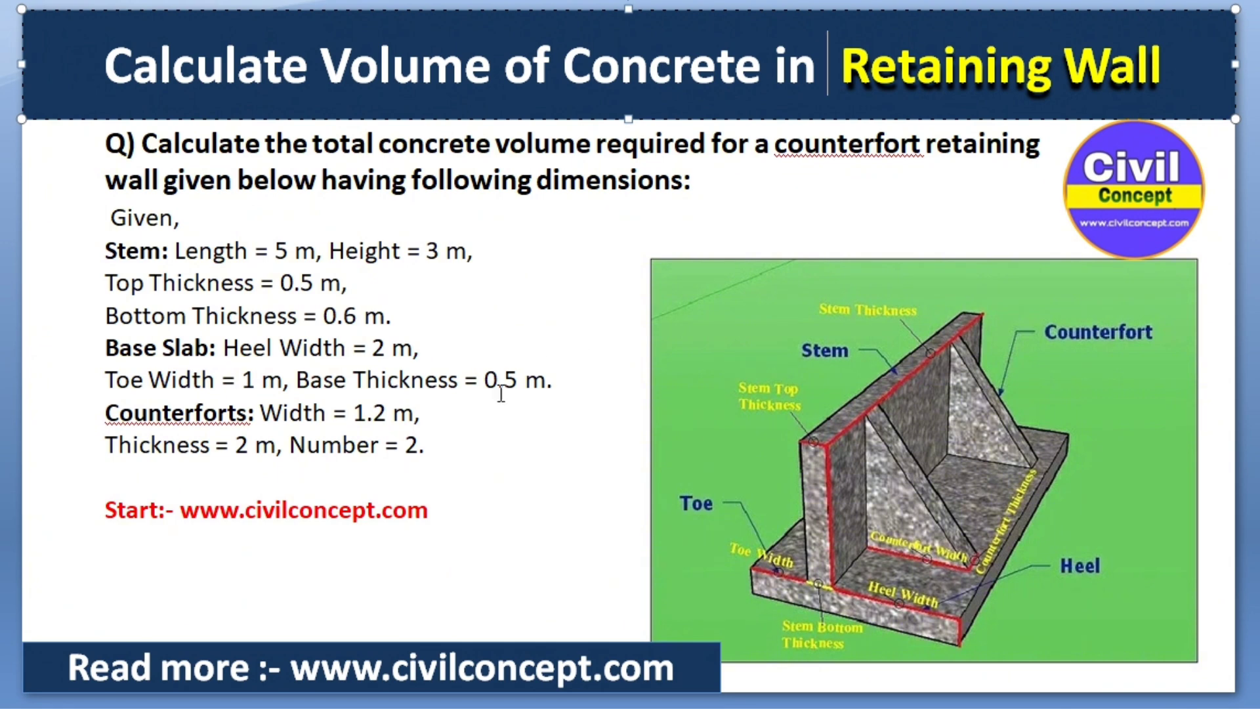
{"action": "left_click", "coordinate": [453, 443]}
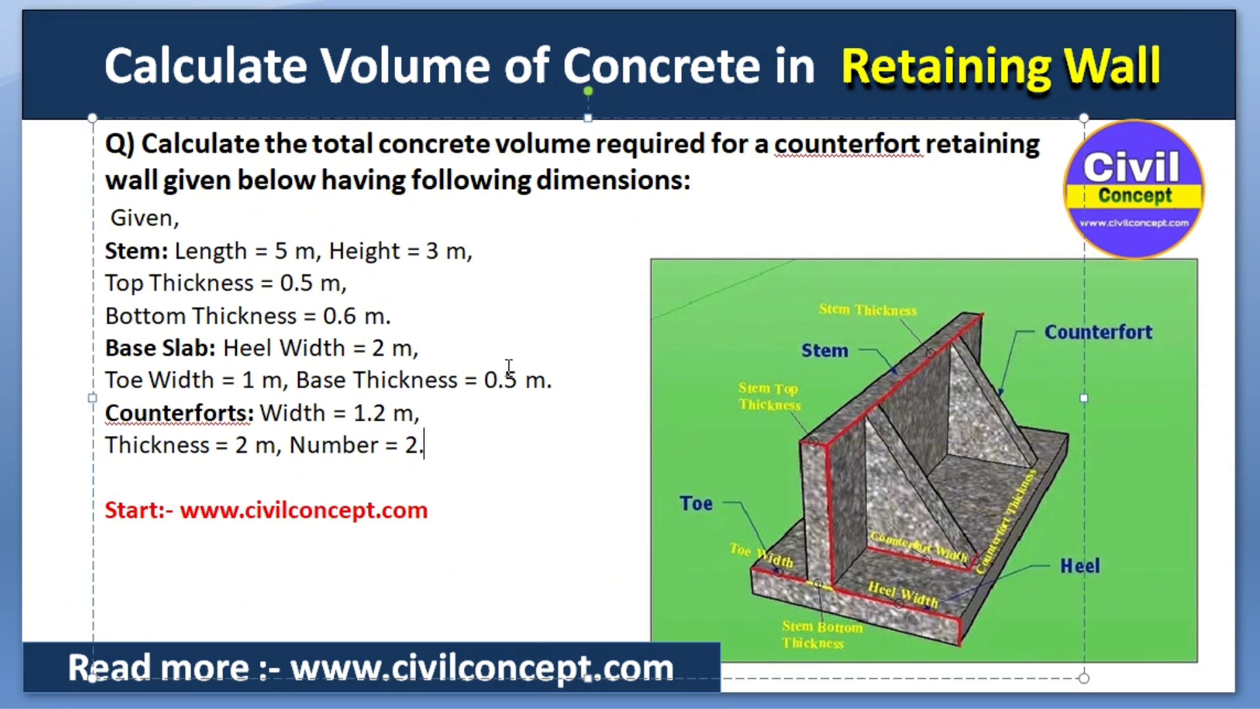